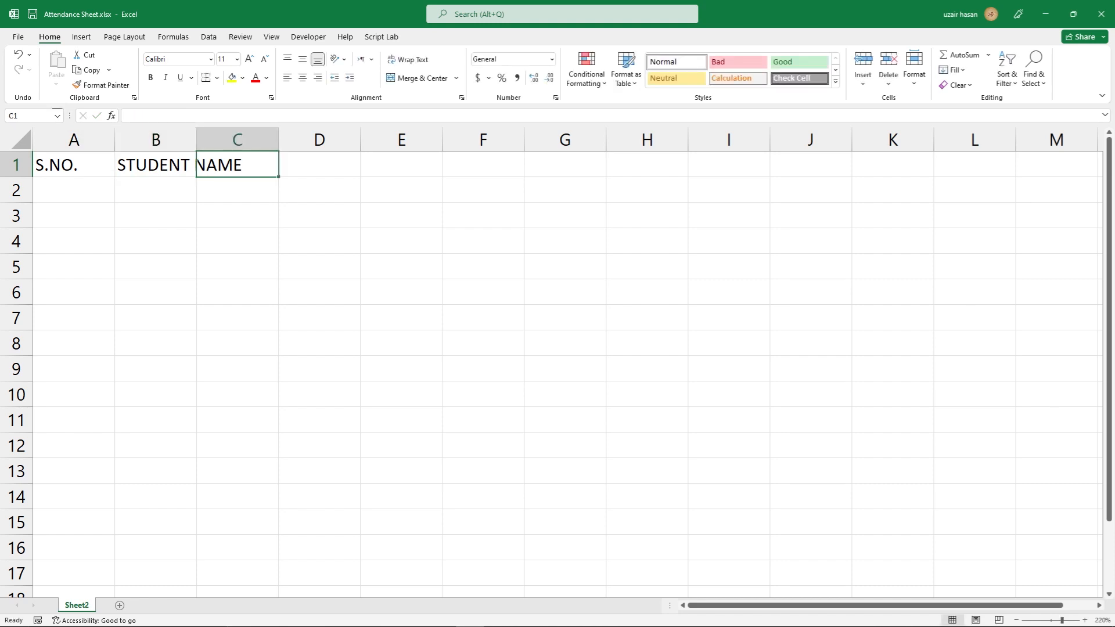
Step: Enter the column headers REG.NO. in C1 and ROLL NO. in D1
{"action": "type", "text": "REG.NO."}
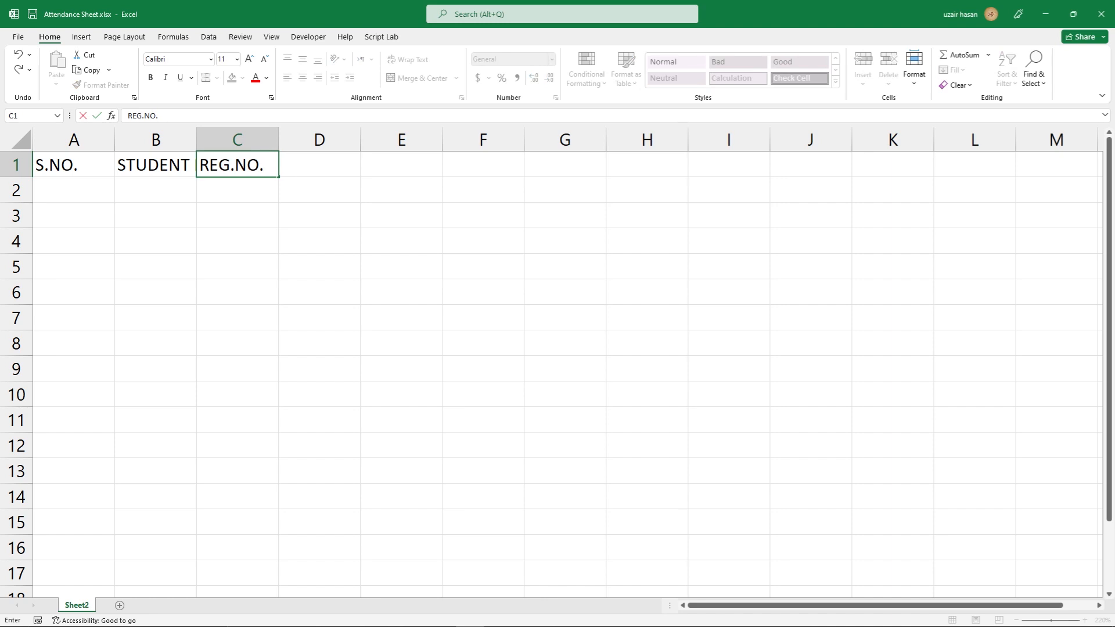
{"action": "key", "text": "Tab"}
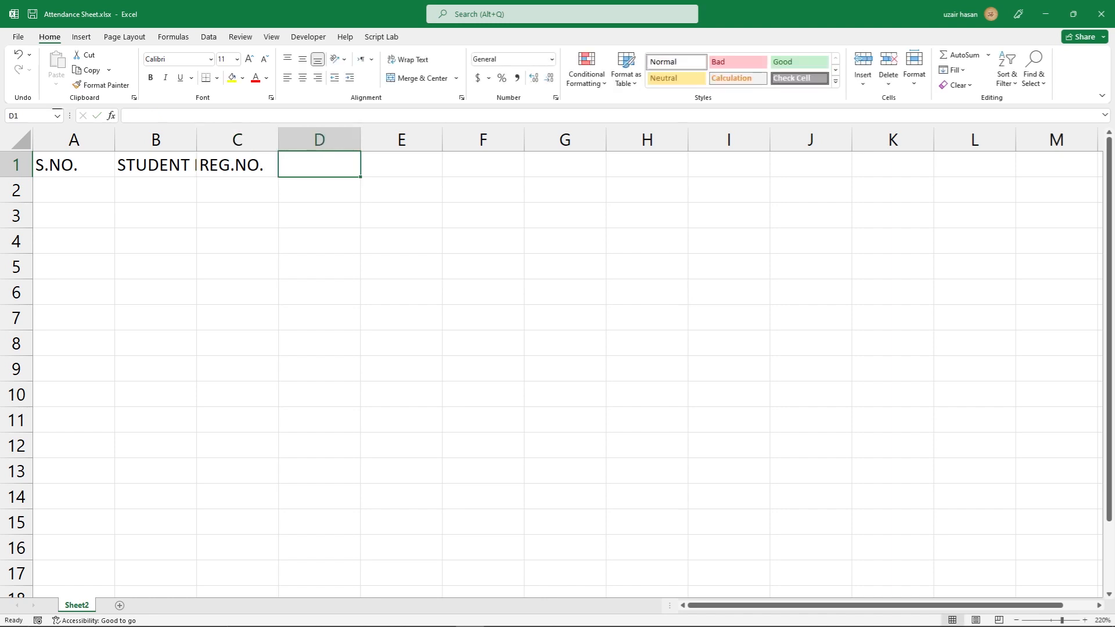
{"action": "type", "text": "ROLL NO."}
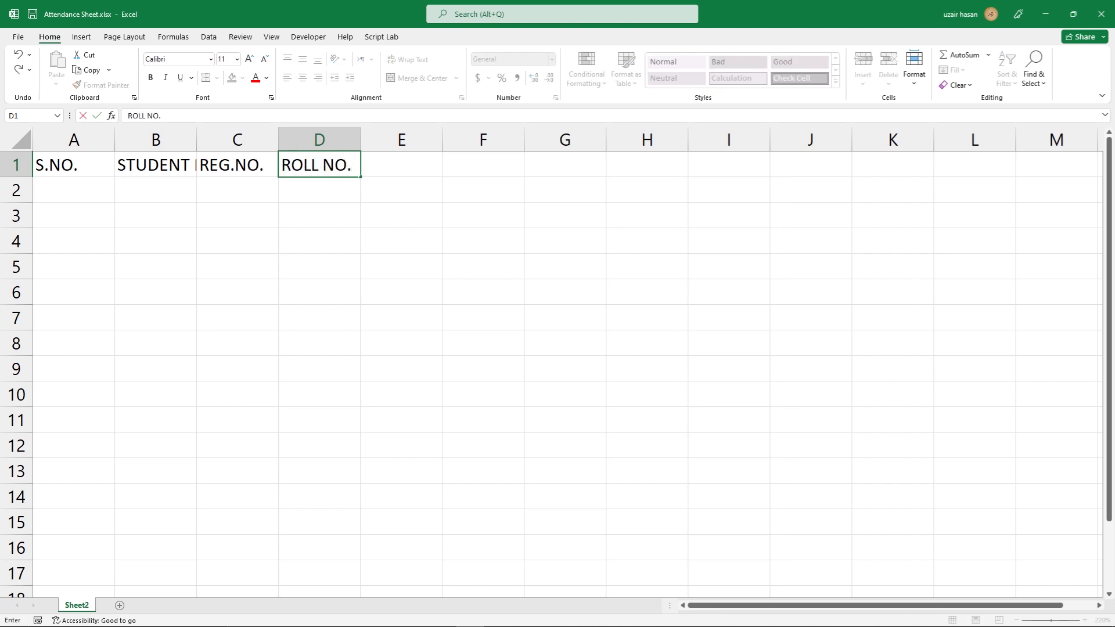
{"action": "key", "text": "Tab"}
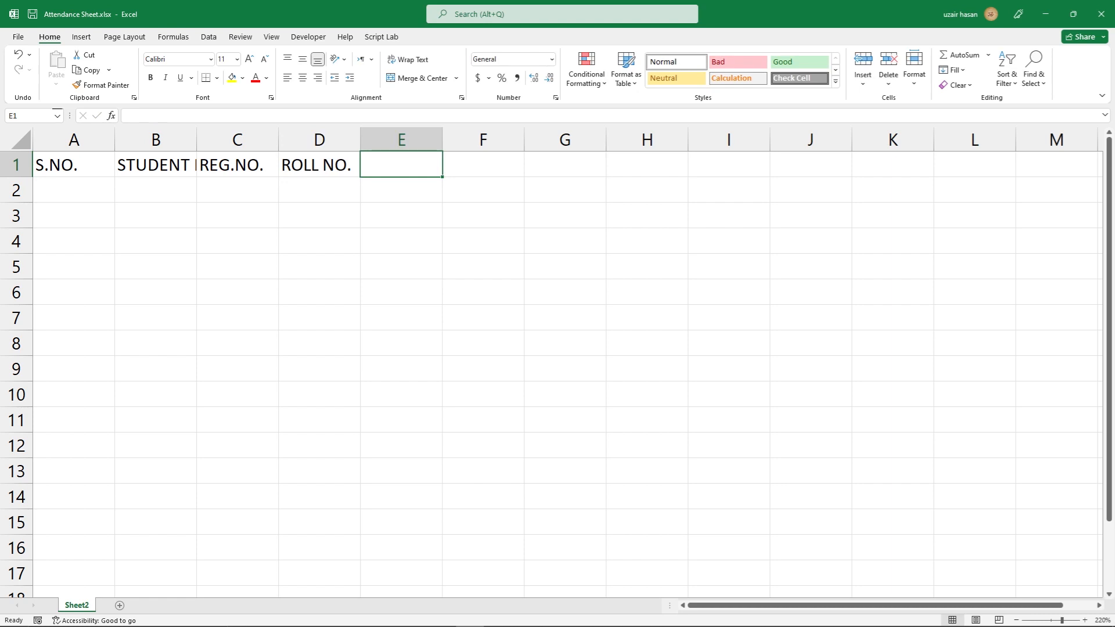
Step: Leave E1 empty and fill the day numbers 1 to 31 across row 1, from F1 to AJ1
{"action": "key", "text": "Right"}
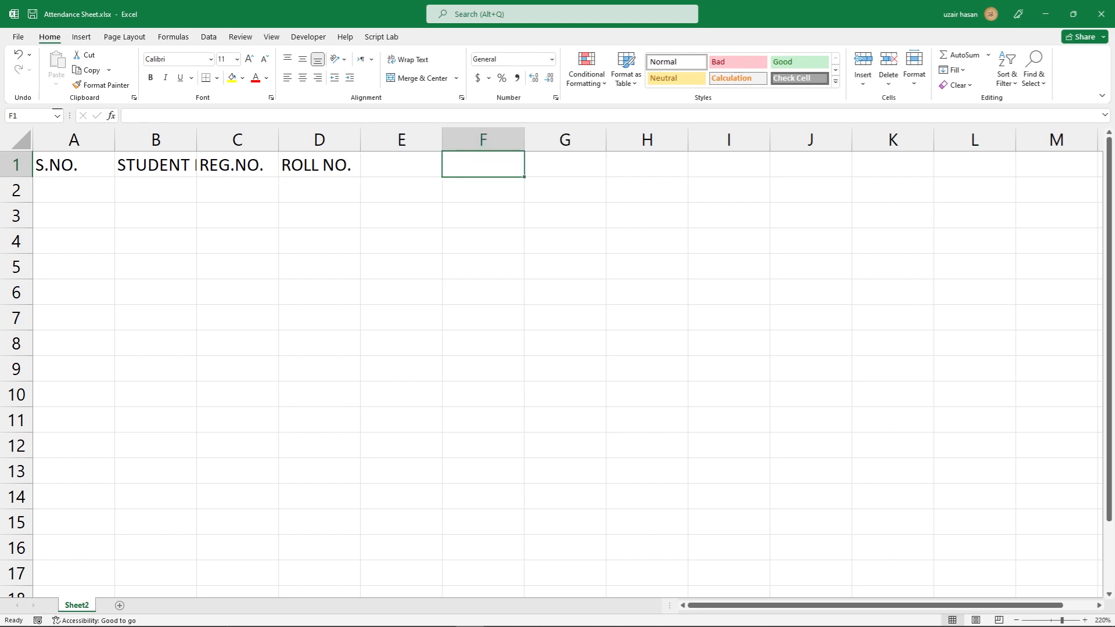
{"action": "type", "text": "1"}
{"action": "key", "text": "Return"}
{"action": "key", "text": "Return"}
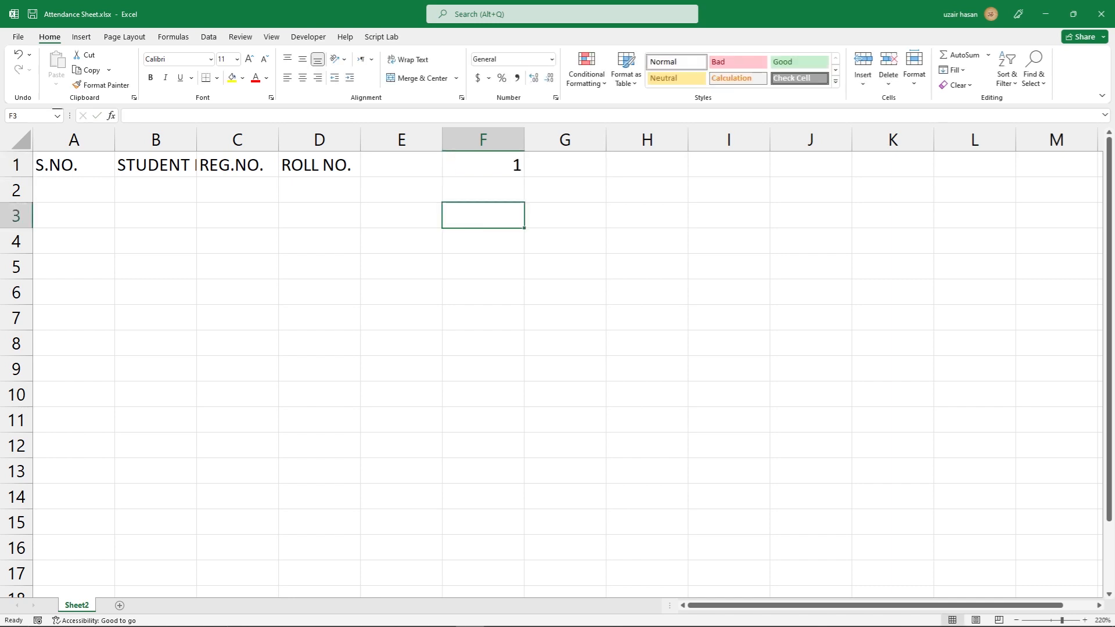
{"action": "key", "text": "Up"}
{"action": "key", "text": "Up"}
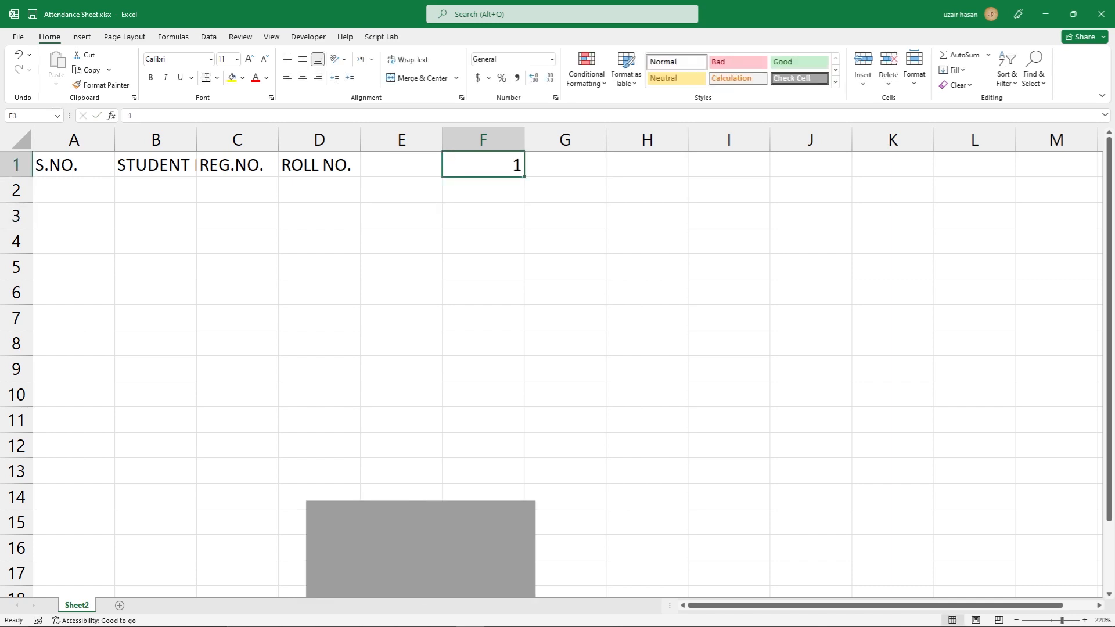
{"action": "left_click_drag", "start_coordinate": [524, 176], "coordinate": [438, 180]}
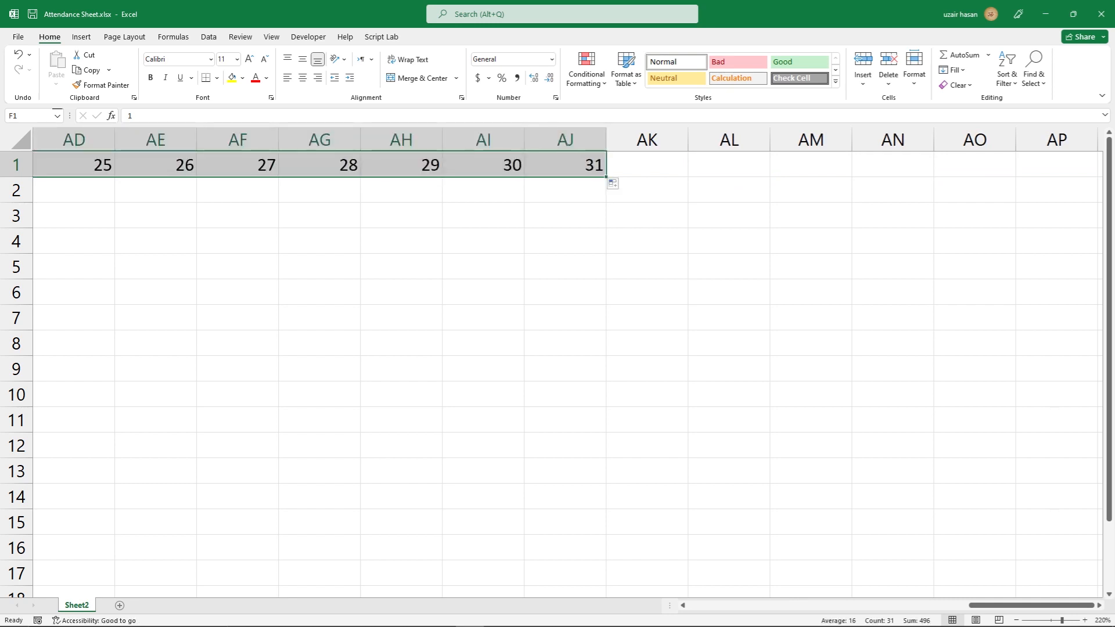
Step: Enter the header TOTAL P in AK1, with a line break between the word and the letter
{"action": "left_click", "coordinate": [647, 165]}
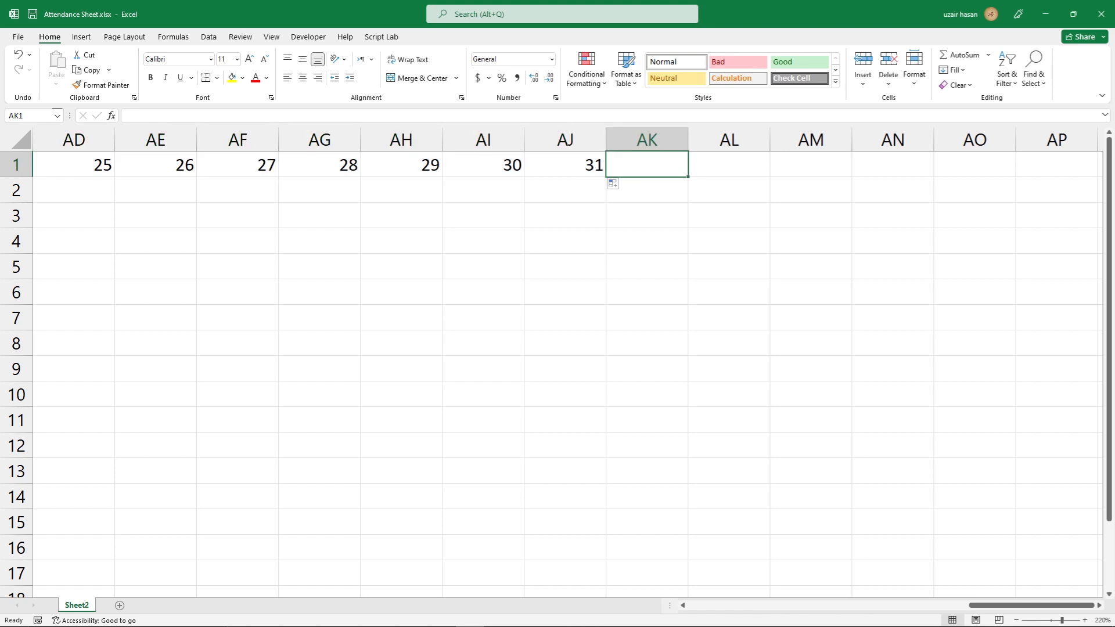
{"action": "type", "text": "TOTAL"}
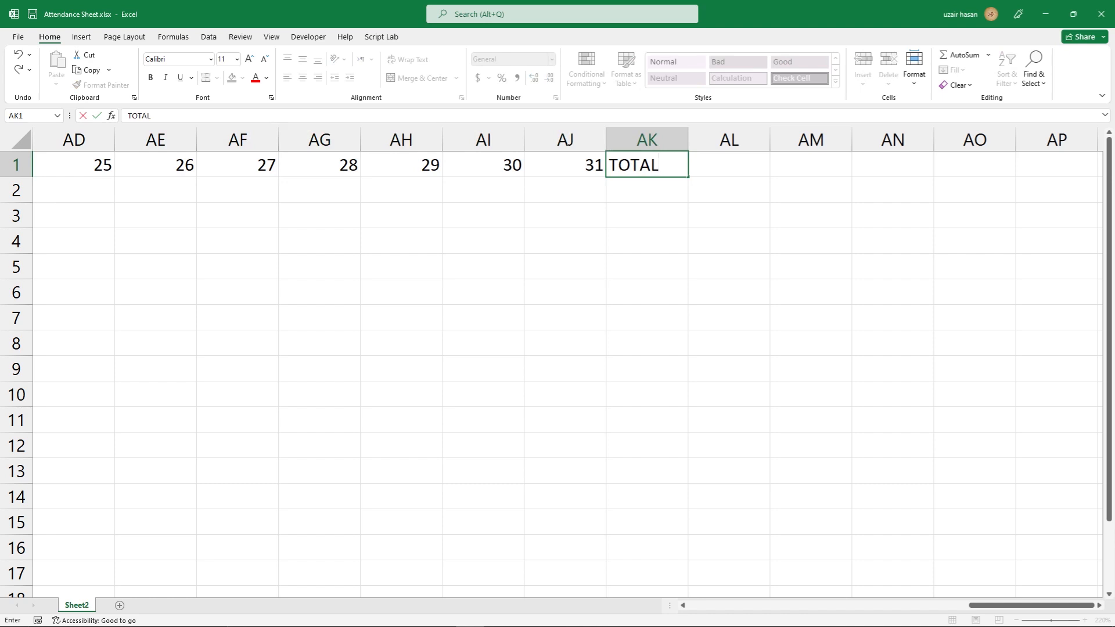
{"action": "key", "text": "alt+Return"}
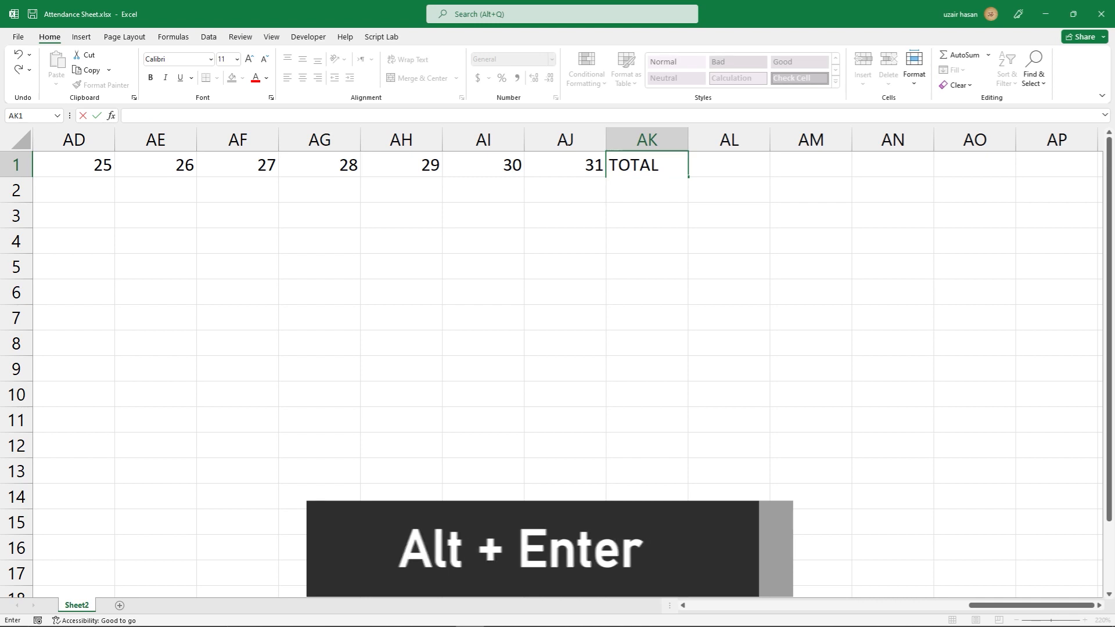
{"action": "type", "text": "P"}
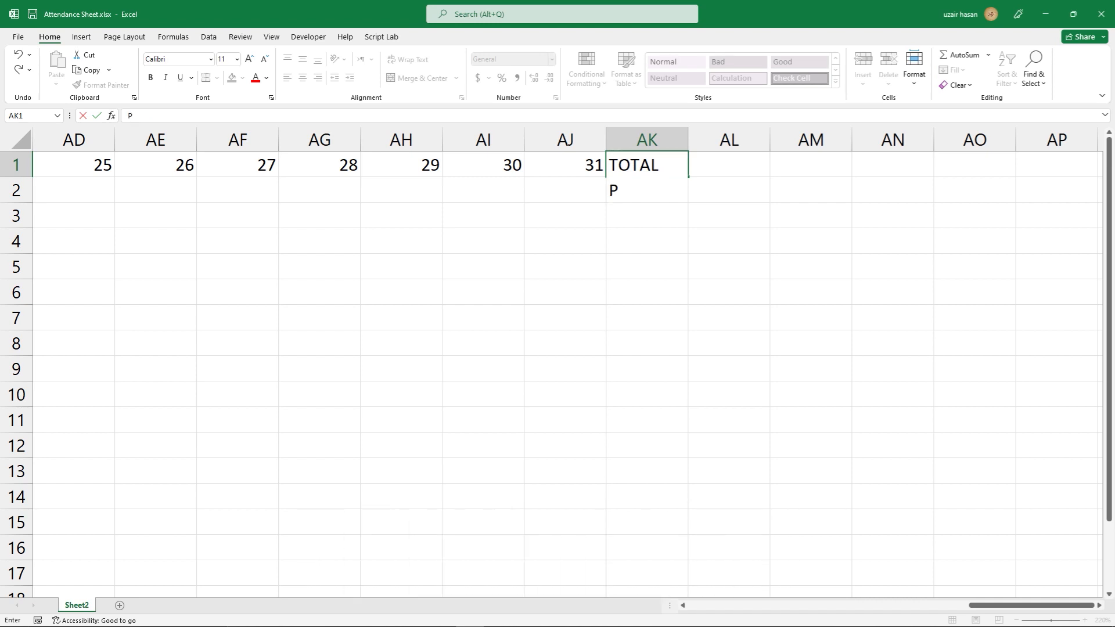
{"action": "key", "text": "Tab"}
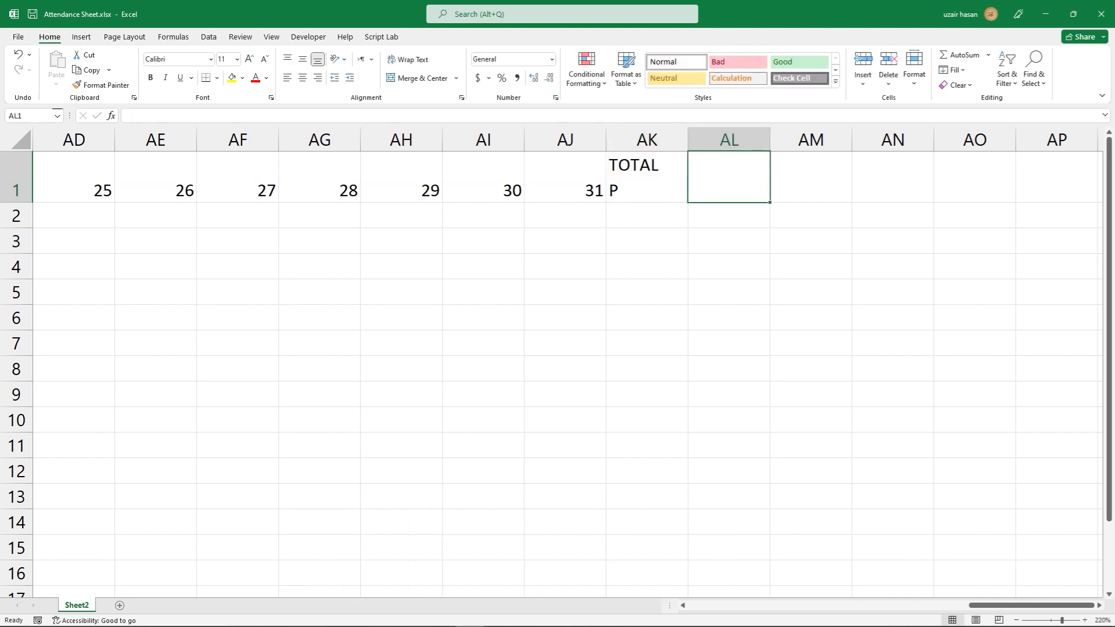
Step: Enter the two-line header TOTAL A in AL1, with the A on its own line
{"action": "type", "text": "TOTAL"}
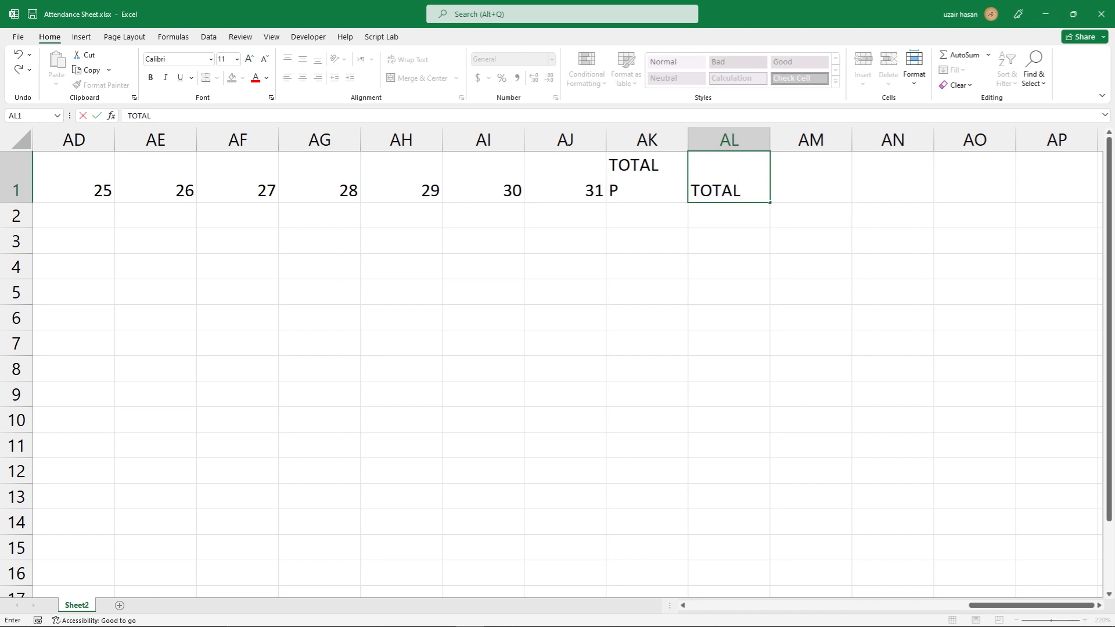
{"action": "key", "text": "alt+Return"}
{"action": "type", "text": "A"}
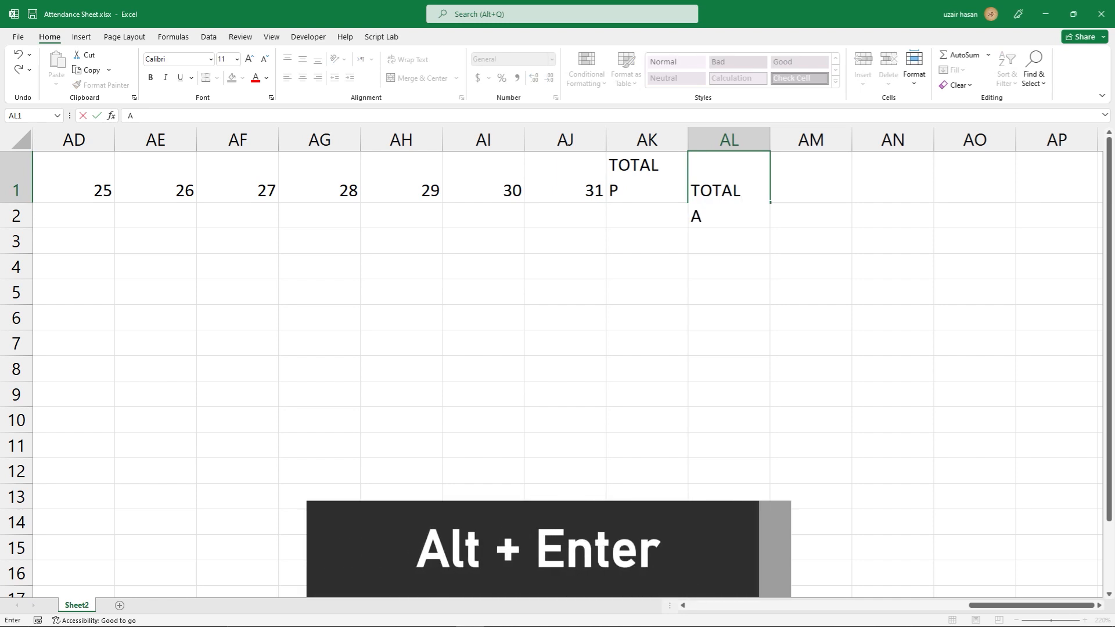
{"action": "key", "text": "Tab"}
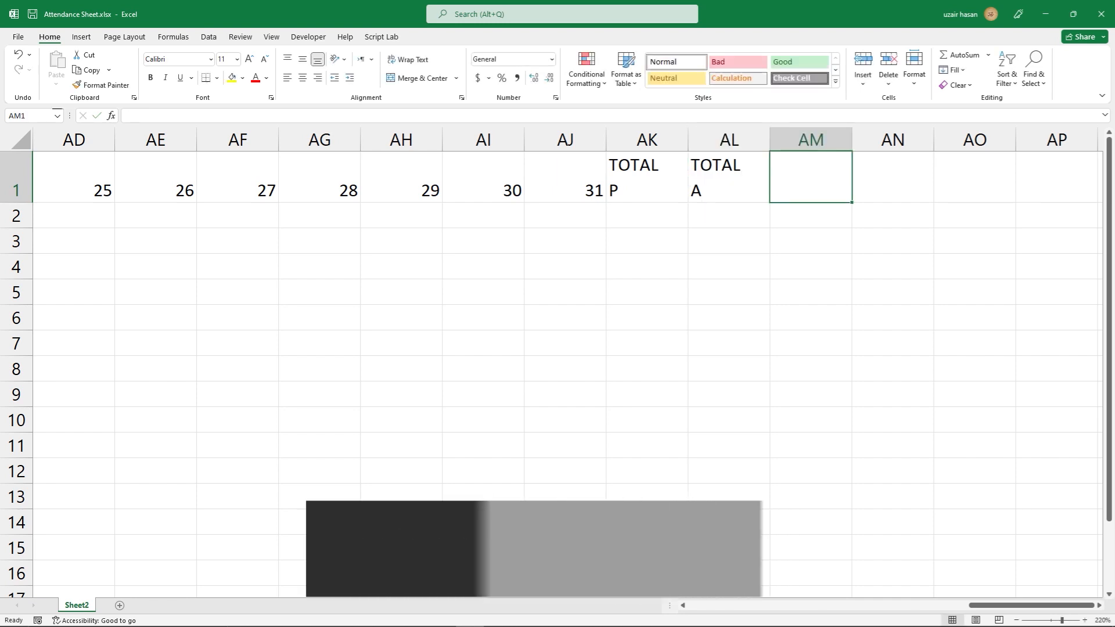
Step: Enter the two-line header TOTAL L in AM1, with the L on its own line
{"action": "type", "text": "TOTAL"}
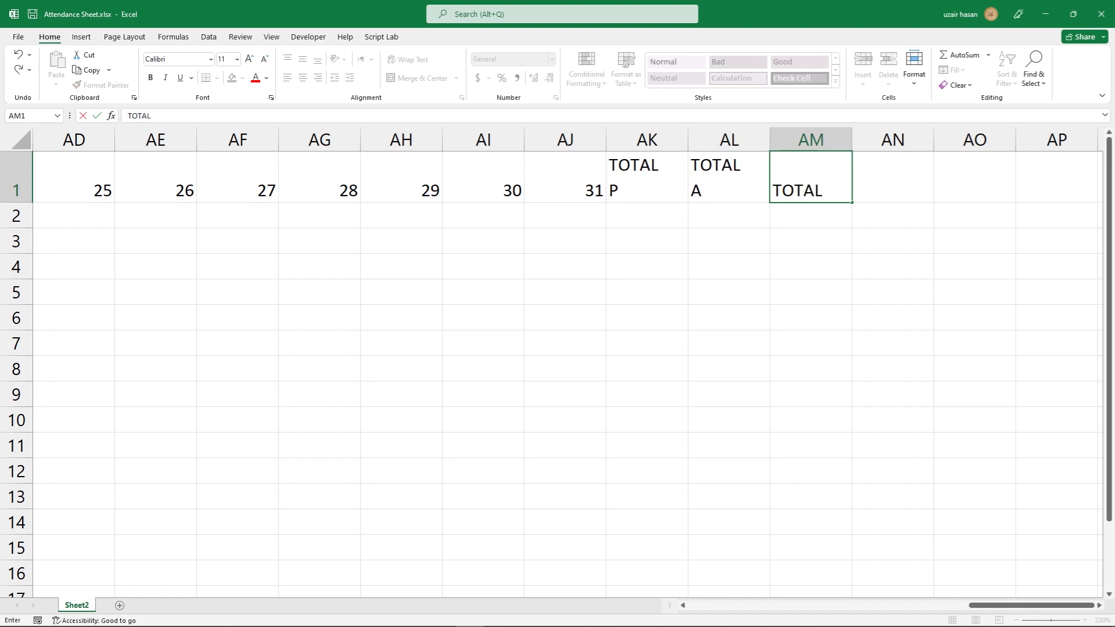
{"action": "key", "text": "alt+Return"}
{"action": "type", "text": "L"}
{"action": "left_click", "coordinate": [811, 318]}
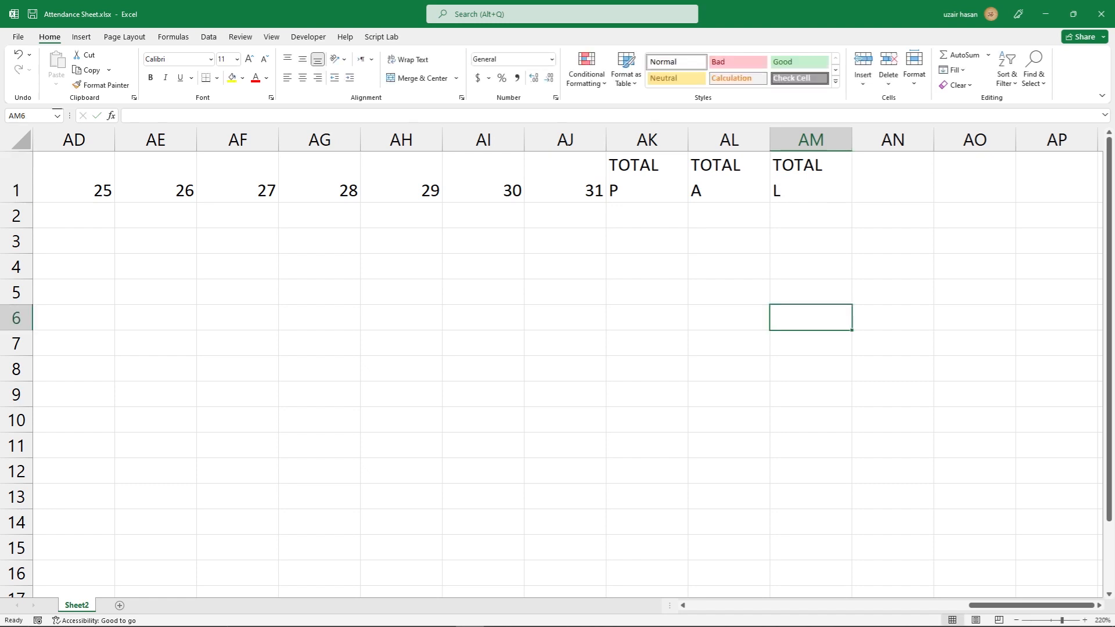
Step: Center the header cells A1 to AM1 horizontally and align their text to the top
{"action": "left_click", "coordinate": [811, 177]}
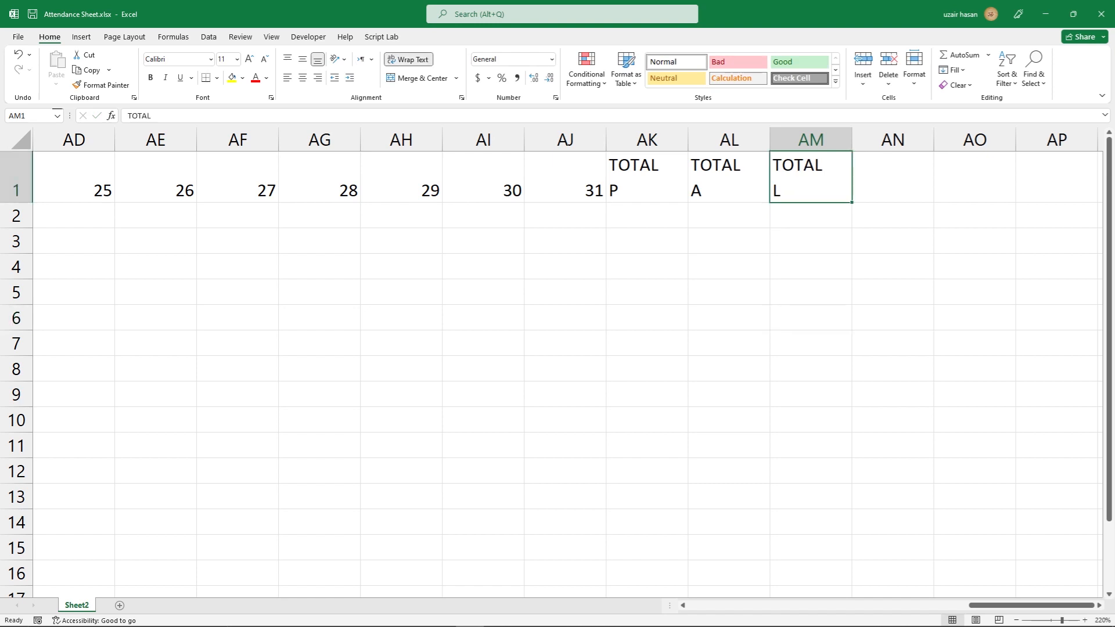
{"action": "left_click_drag", "start_coordinate": [811, 177], "coordinate": [24, 191]}
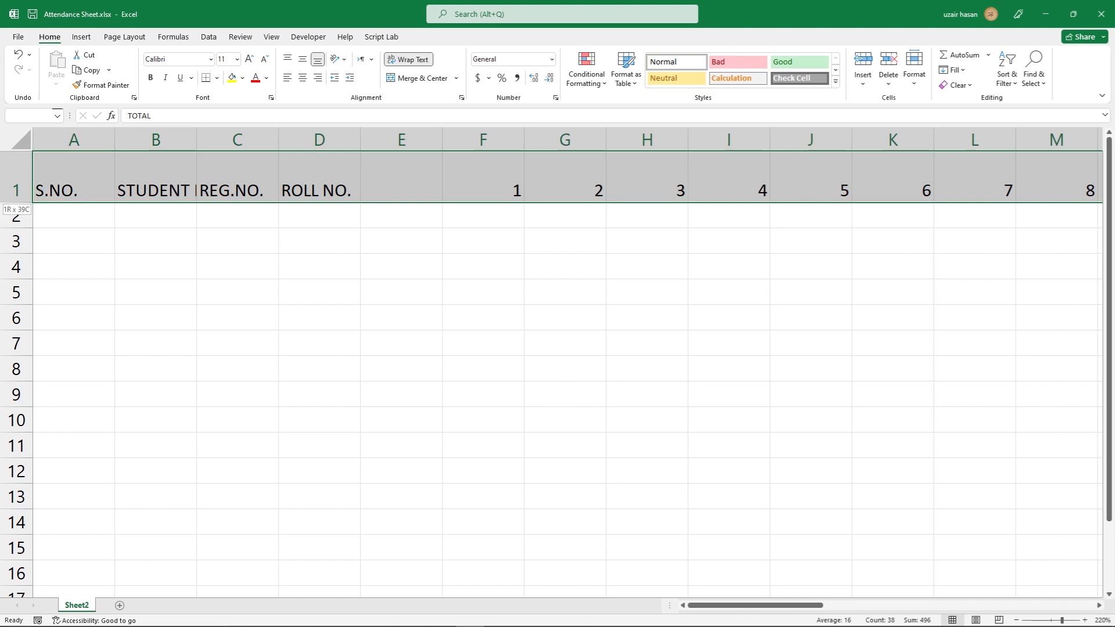
{"action": "left_click_drag", "start_coordinate": [24, 192], "coordinate": [24, 192]}
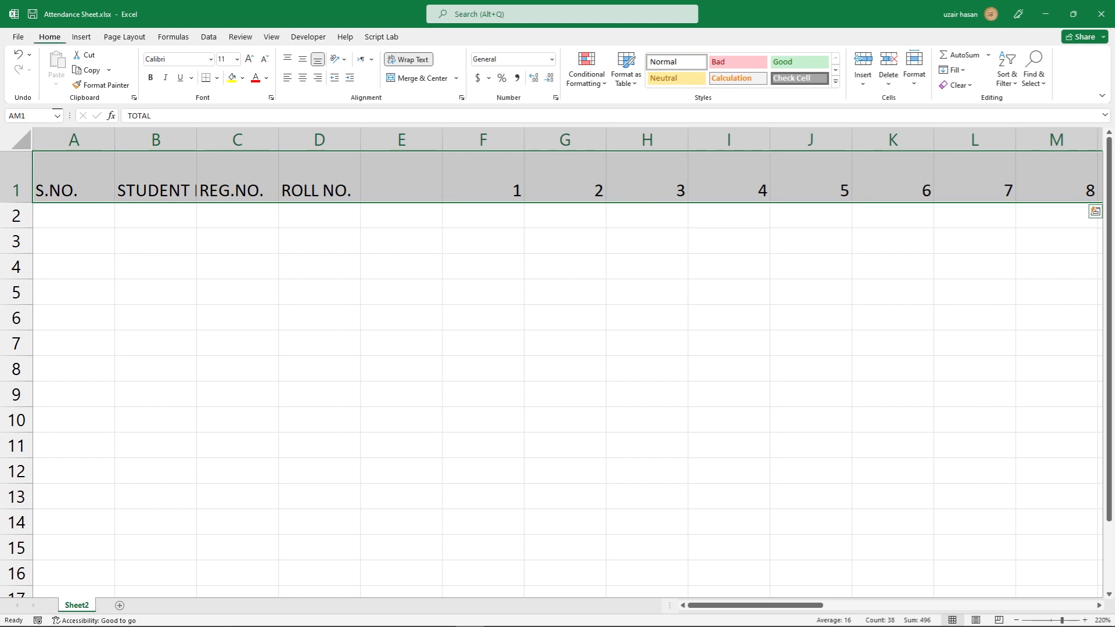
{"action": "key", "text": "super+plus"}
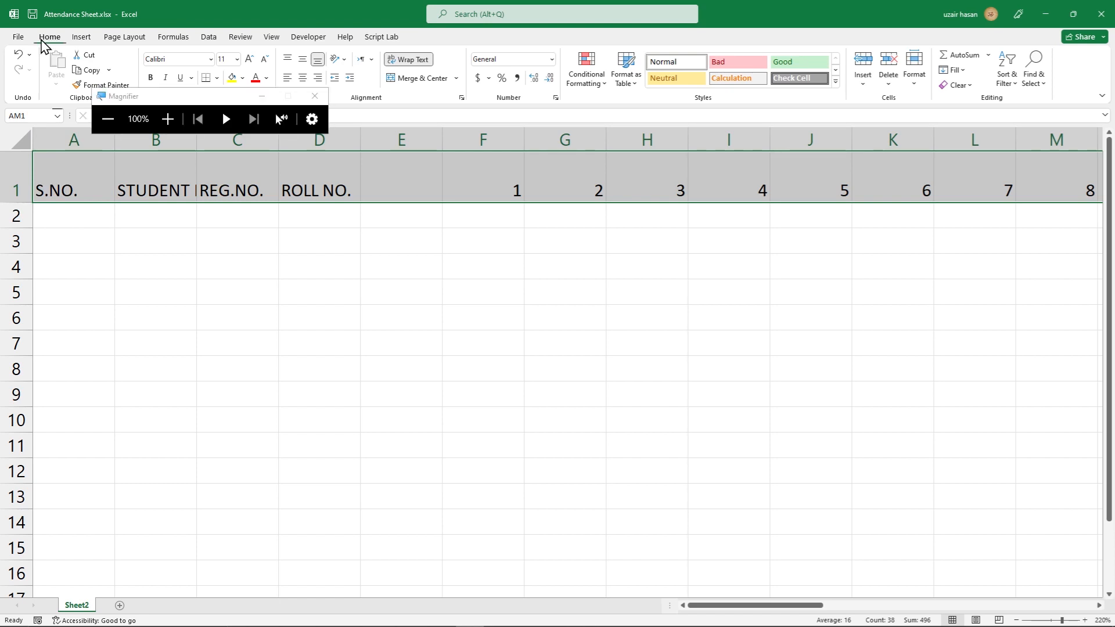
{"action": "left_click", "coordinate": [259, 97]}
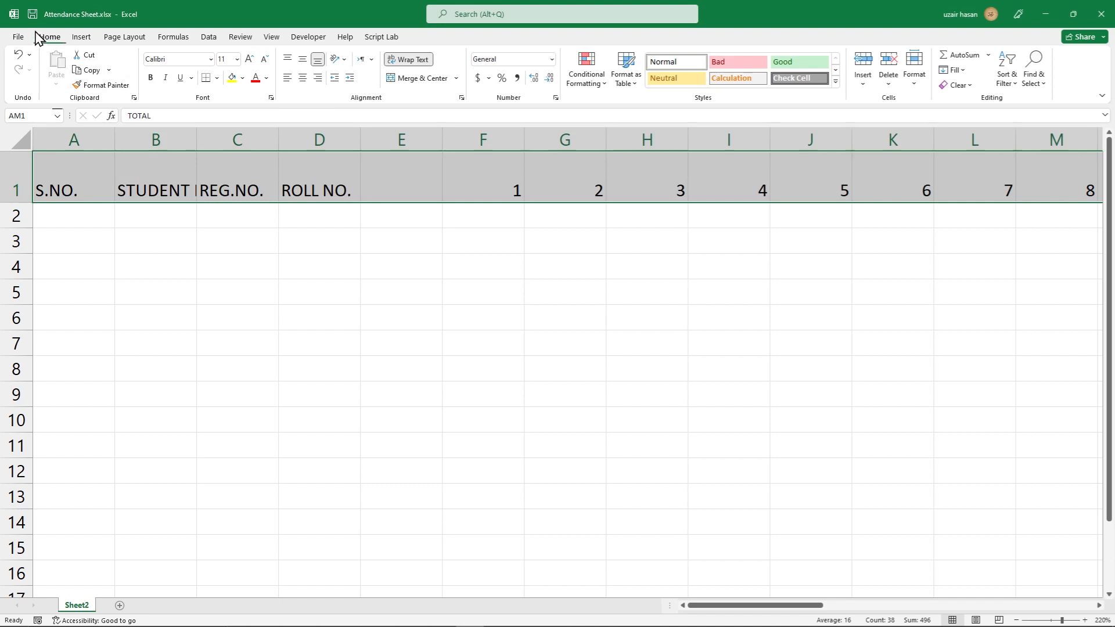
{"action": "key", "text": "super+plus"}
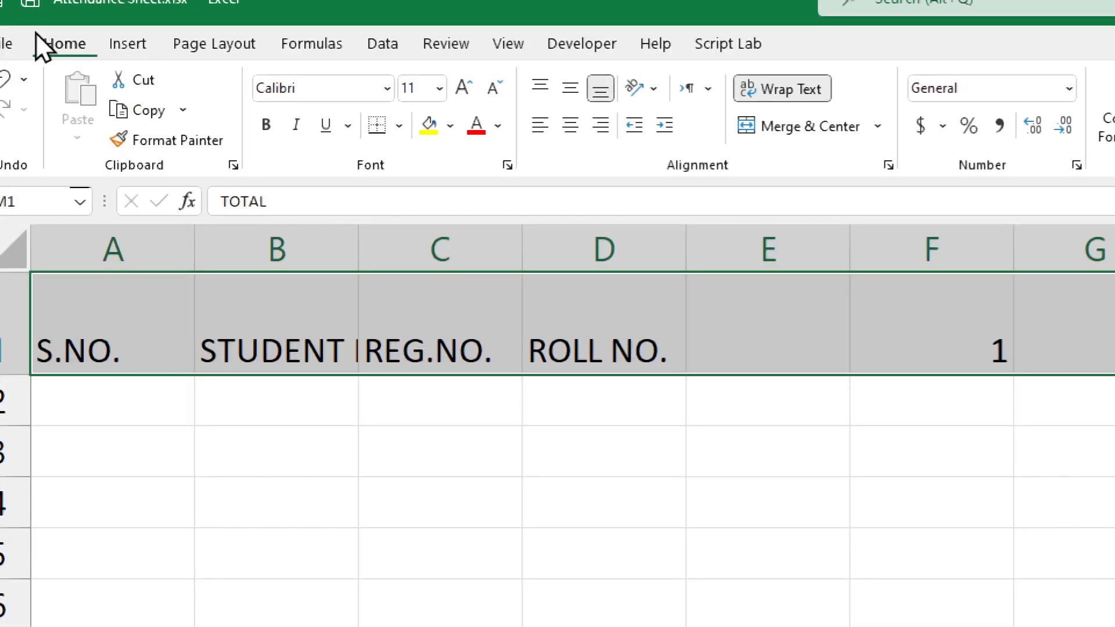
{"action": "key", "text": "super+minus"}
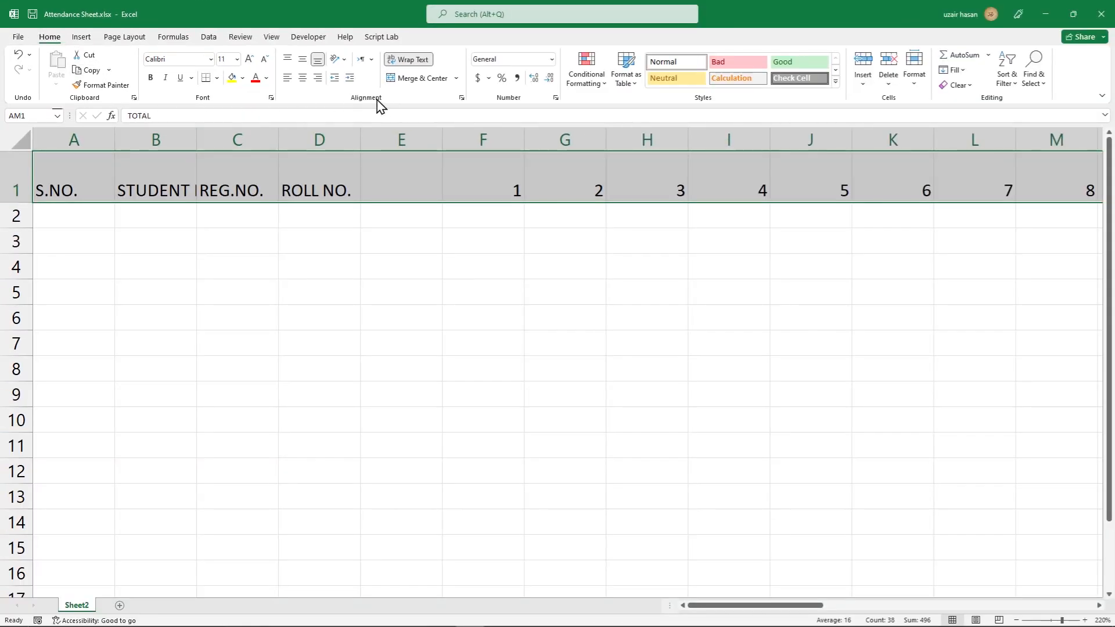
{"action": "key", "text": "super+plus"}
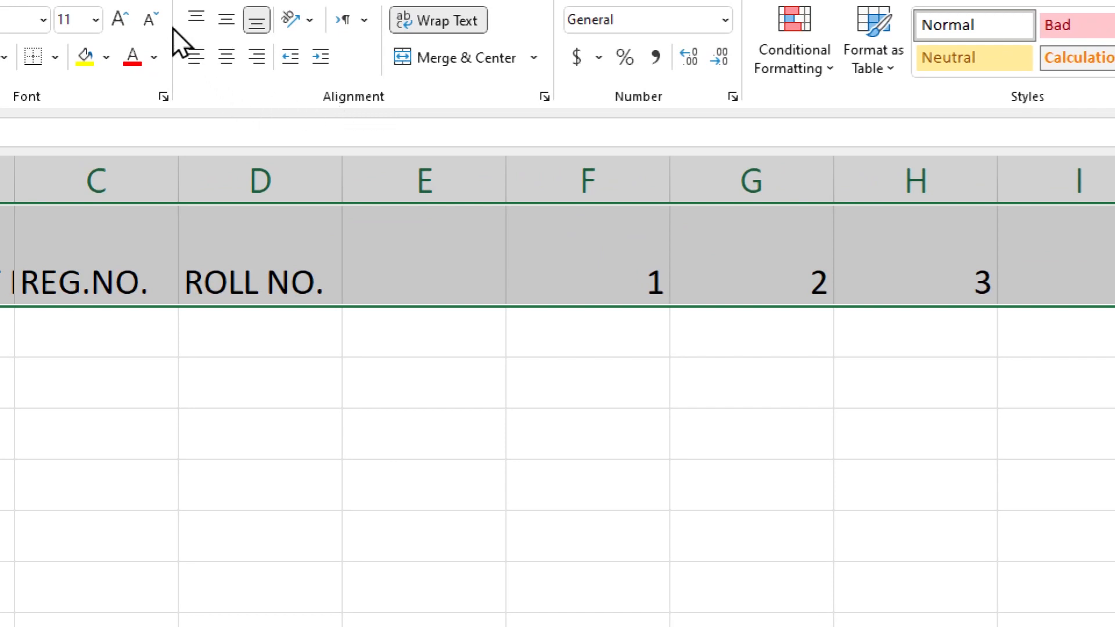
{"action": "left_click", "coordinate": [221, 79]}
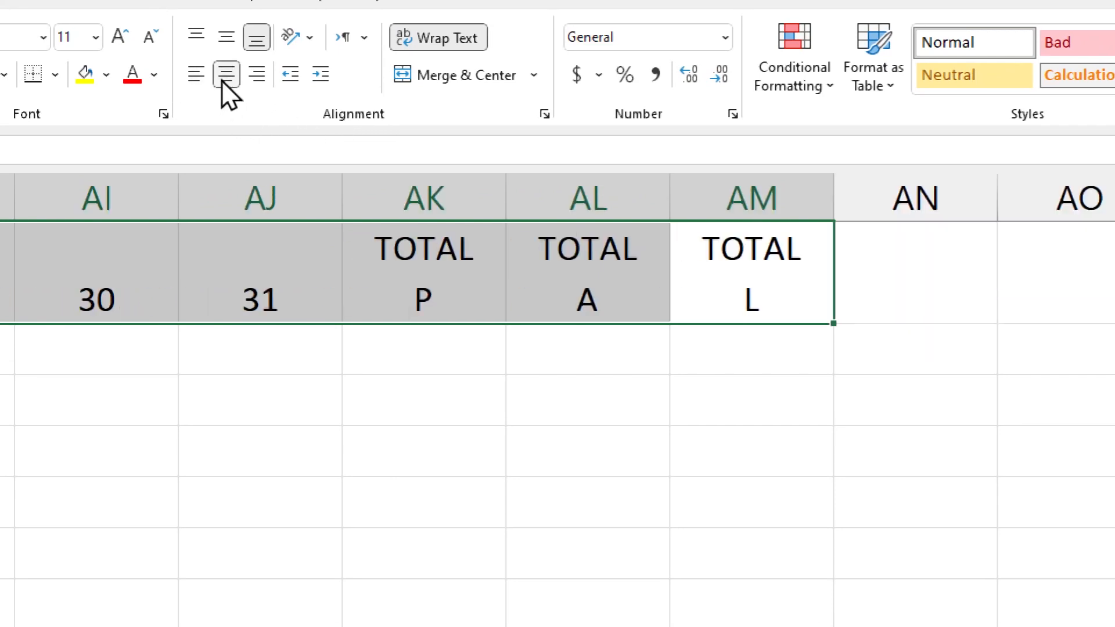
{"action": "left_click", "coordinate": [193, 40]}
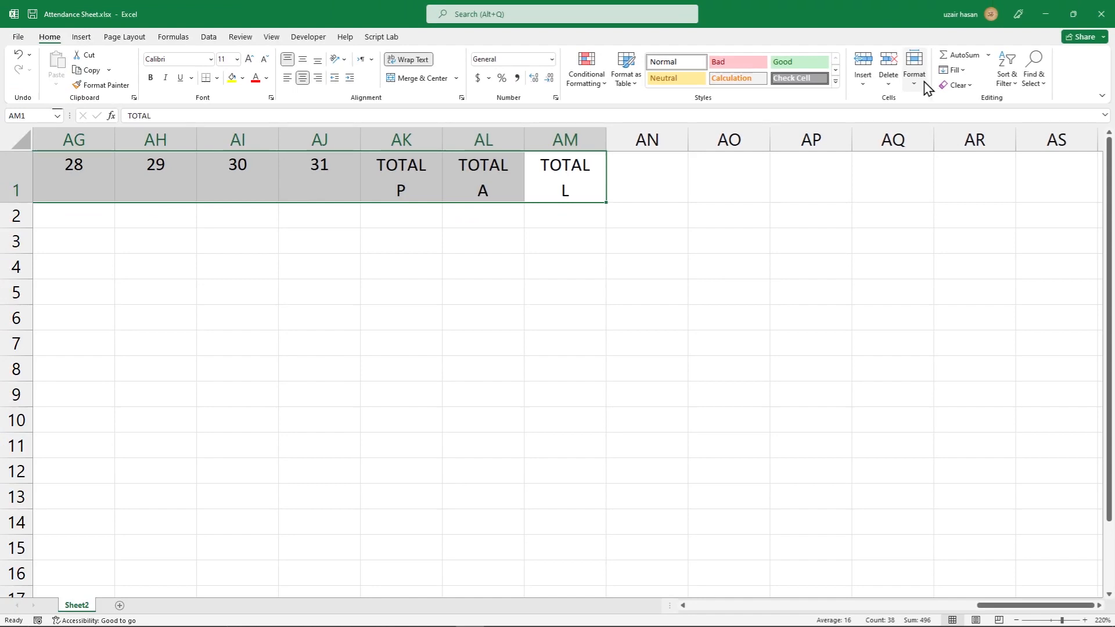
Step: AutoFit the widths of columns A to AM to their header text
{"action": "left_click", "coordinate": [923, 83]}
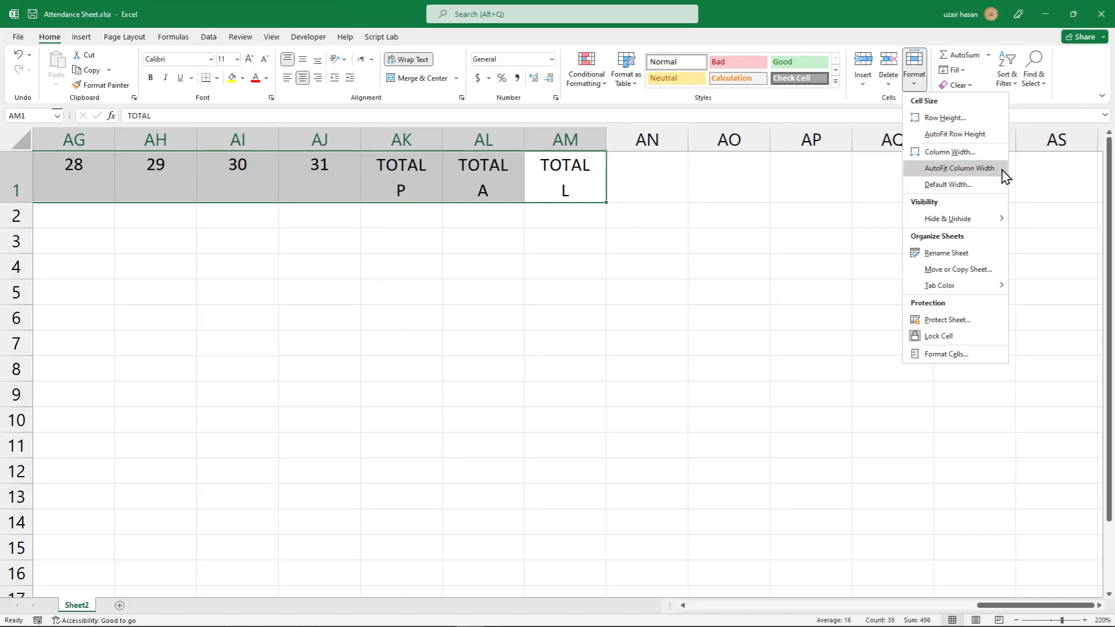
{"action": "left_click", "coordinate": [1006, 176]}
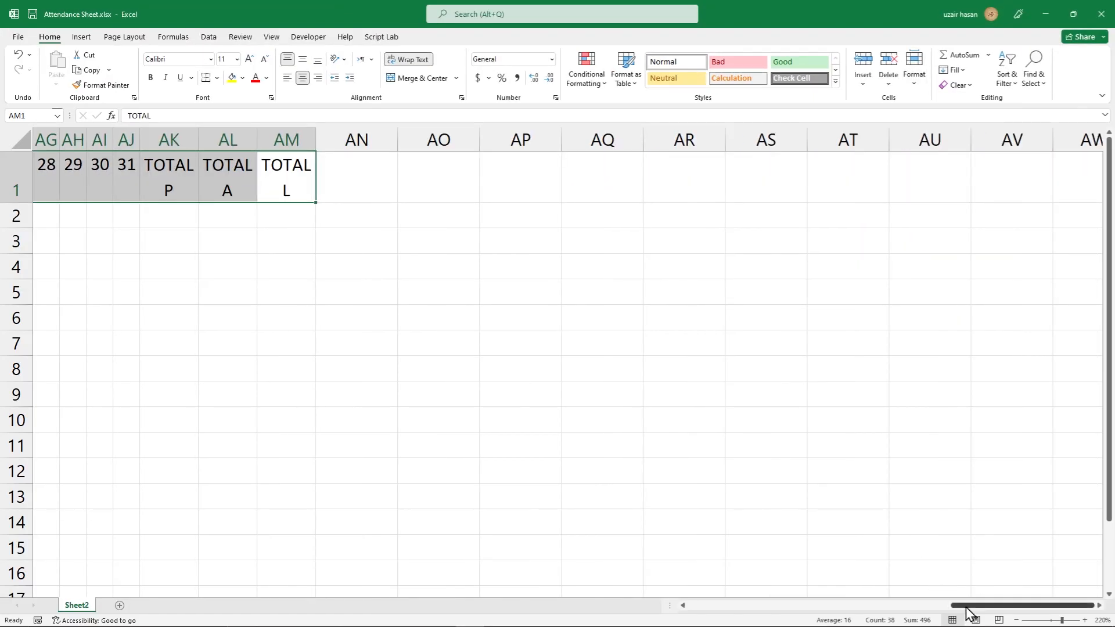
{"action": "left_click_drag", "start_coordinate": [967, 607], "coordinate": [704, 607]}
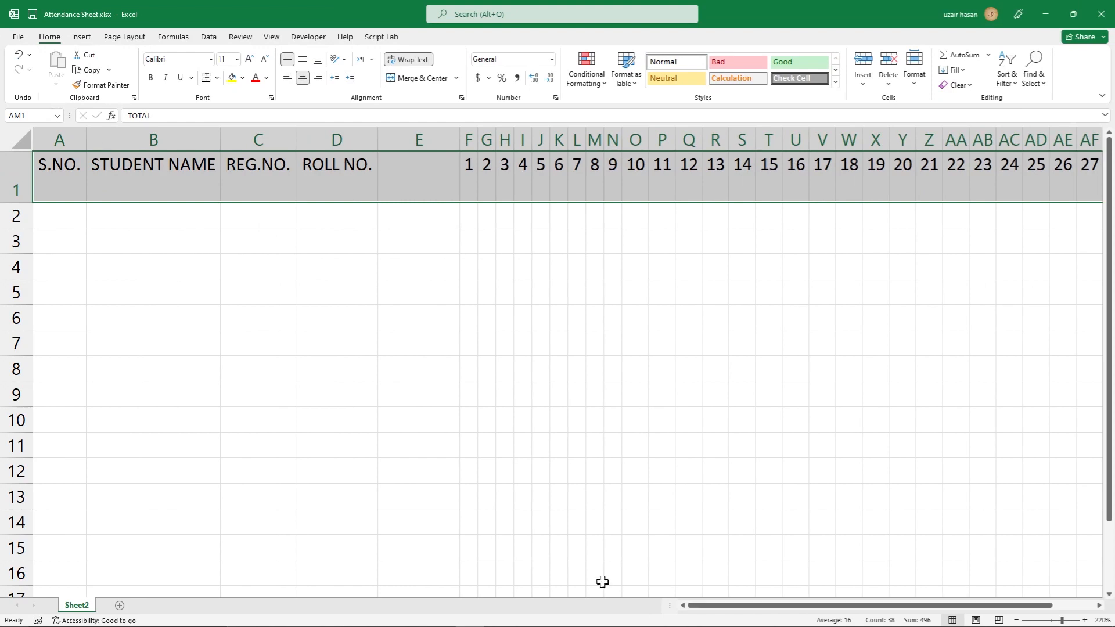
Step: Fill the S.NO. column with serial numbers 1 to 10 in A2 to A11
{"action": "left_click", "coordinate": [43, 221]}
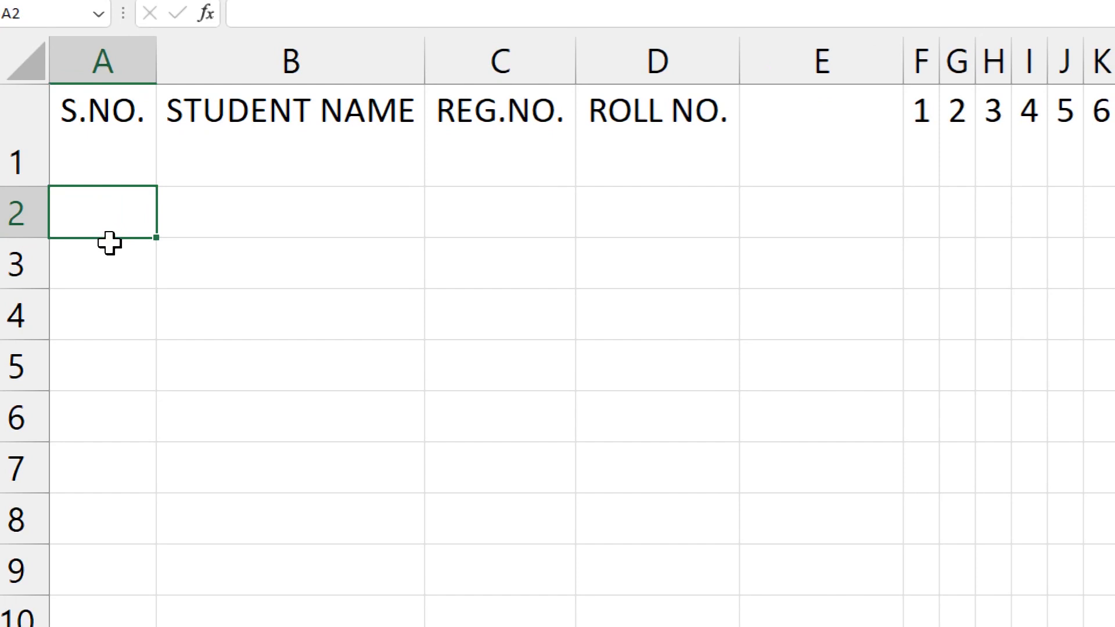
{"action": "type", "text": "1"}
{"action": "left_click", "coordinate": [146, 305]}
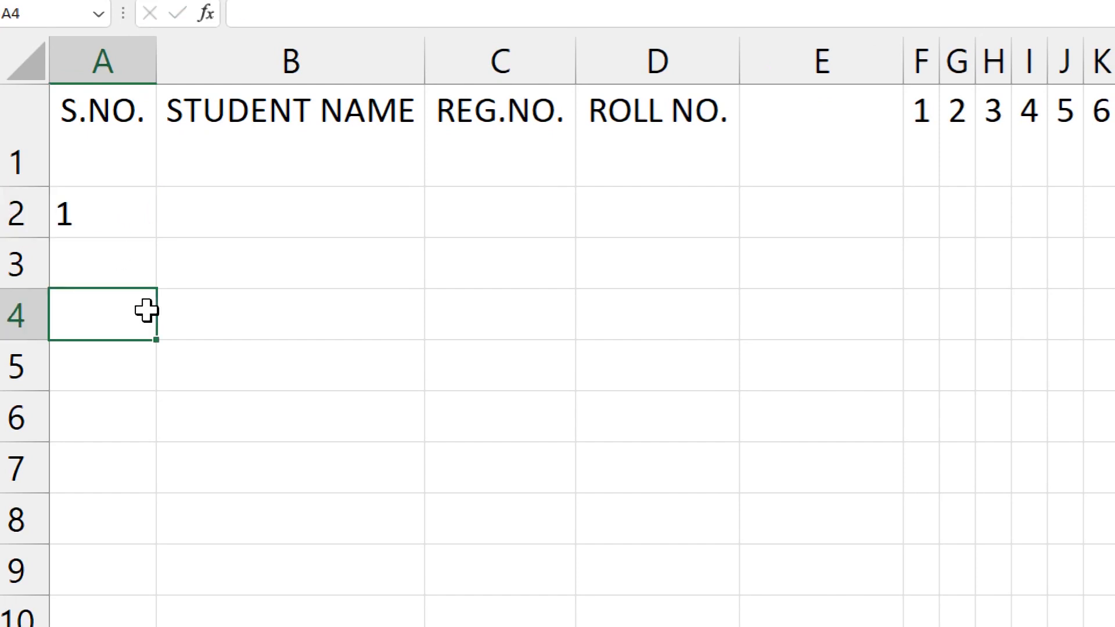
{"action": "left_click", "coordinate": [133, 216]}
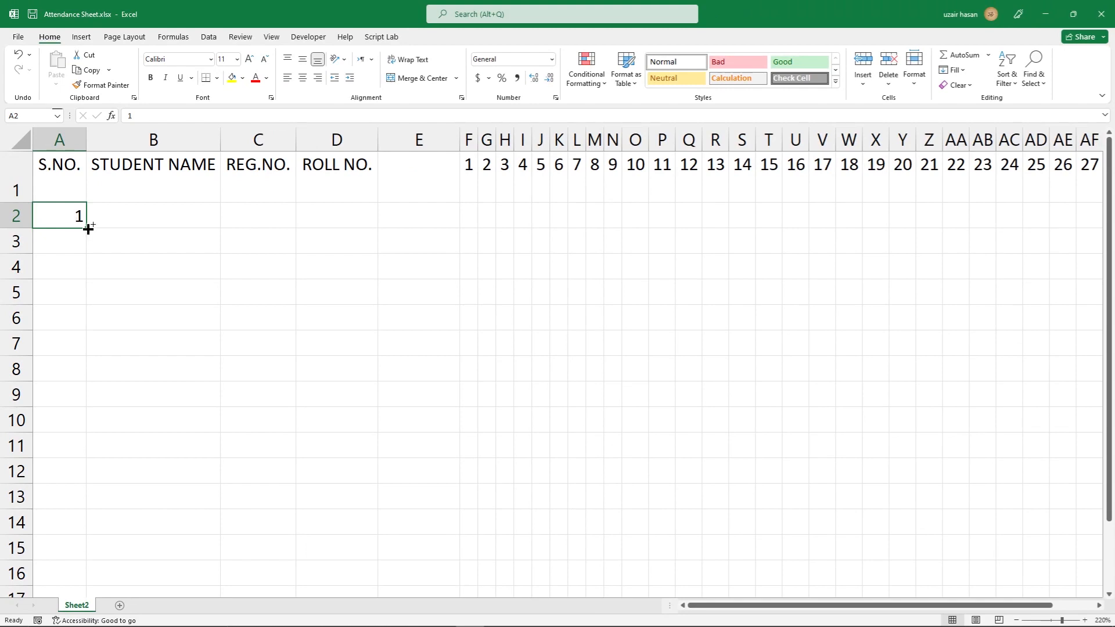
{"action": "left_click_drag", "start_coordinate": [88, 229], "coordinate": [85, 452]}
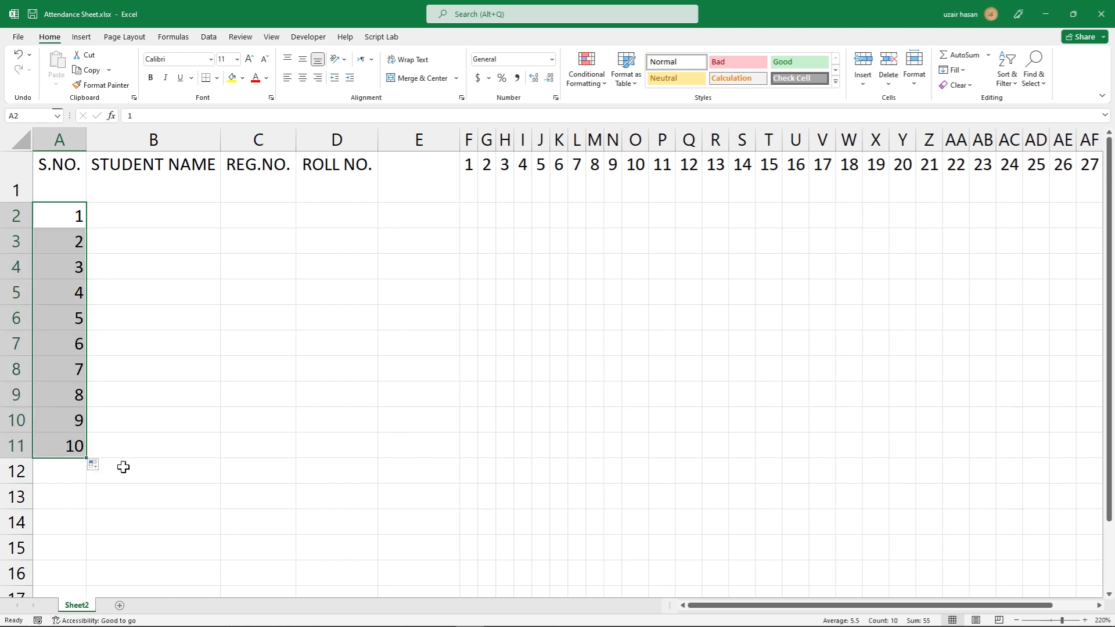
Step: Apply All Borders to the student detail block, cells A1 to D11
{"action": "scroll", "coordinate": [211, 423], "scroll_direction": "down", "scroll_amount": 1}
{"action": "scroll", "coordinate": [211, 423], "scroll_direction": "down", "scroll_amount": 3}
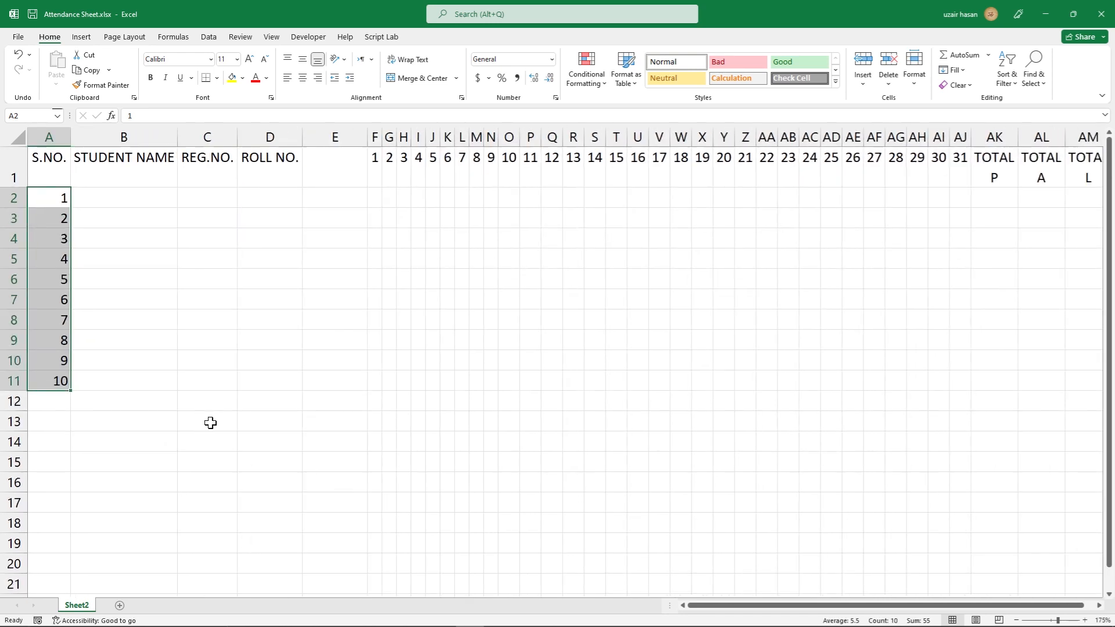
{"action": "left_click_drag", "start_coordinate": [50, 169], "coordinate": [247, 348]}
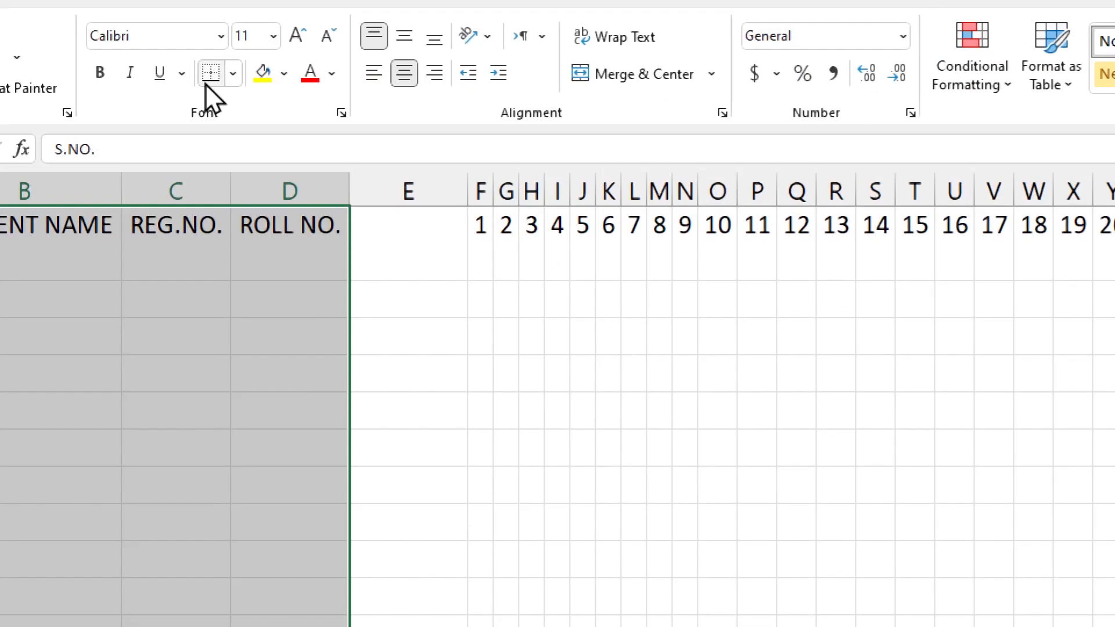
{"action": "left_click", "coordinate": [233, 82]}
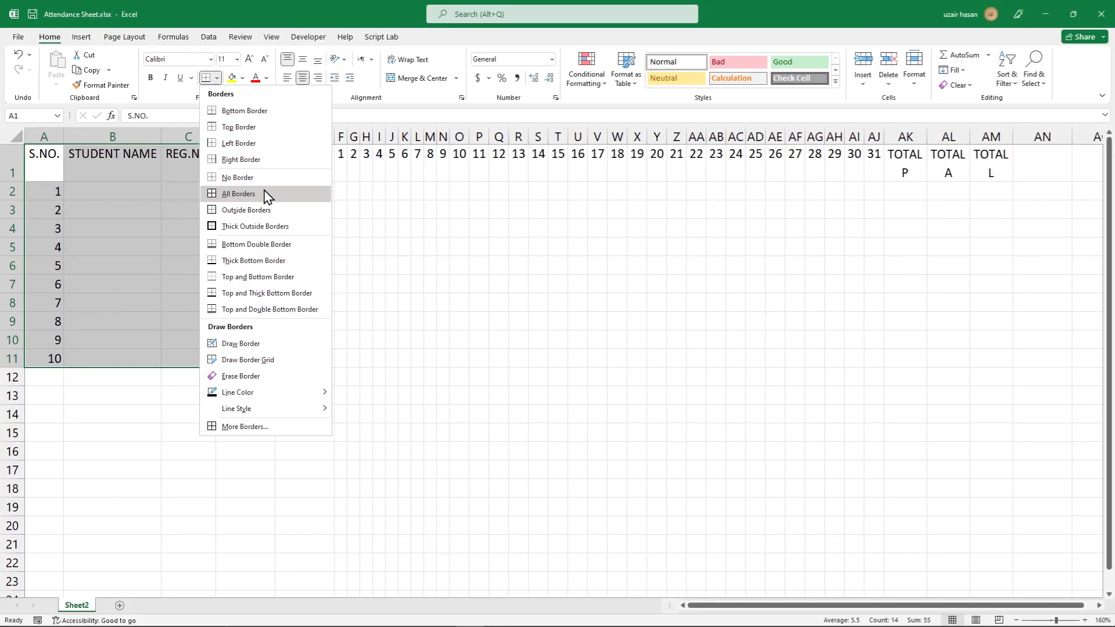
{"action": "left_click", "coordinate": [268, 195]}
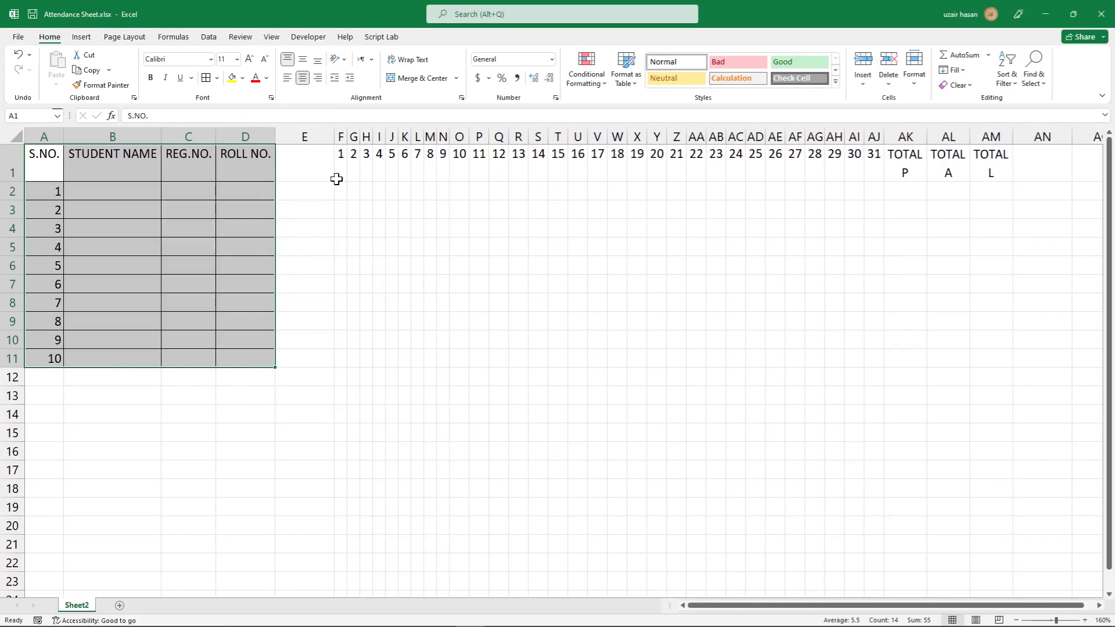
Step: Apply All Borders to the day and total columns, cells F1 to AM11
{"action": "left_click_drag", "start_coordinate": [336, 178], "coordinate": [991, 353]}
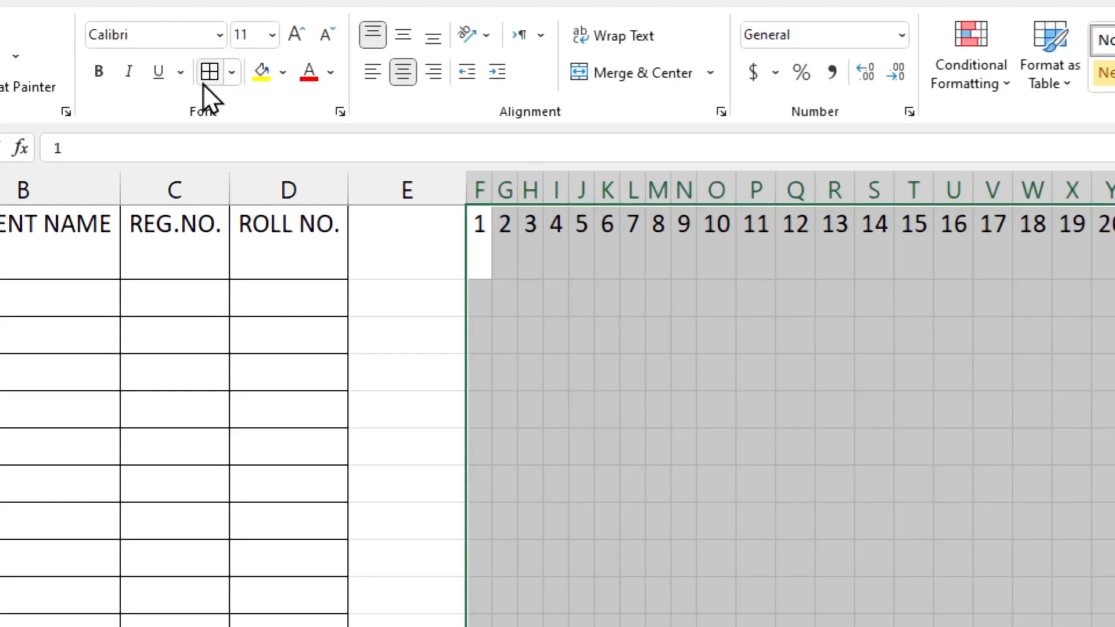
{"action": "left_click", "coordinate": [231, 72]}
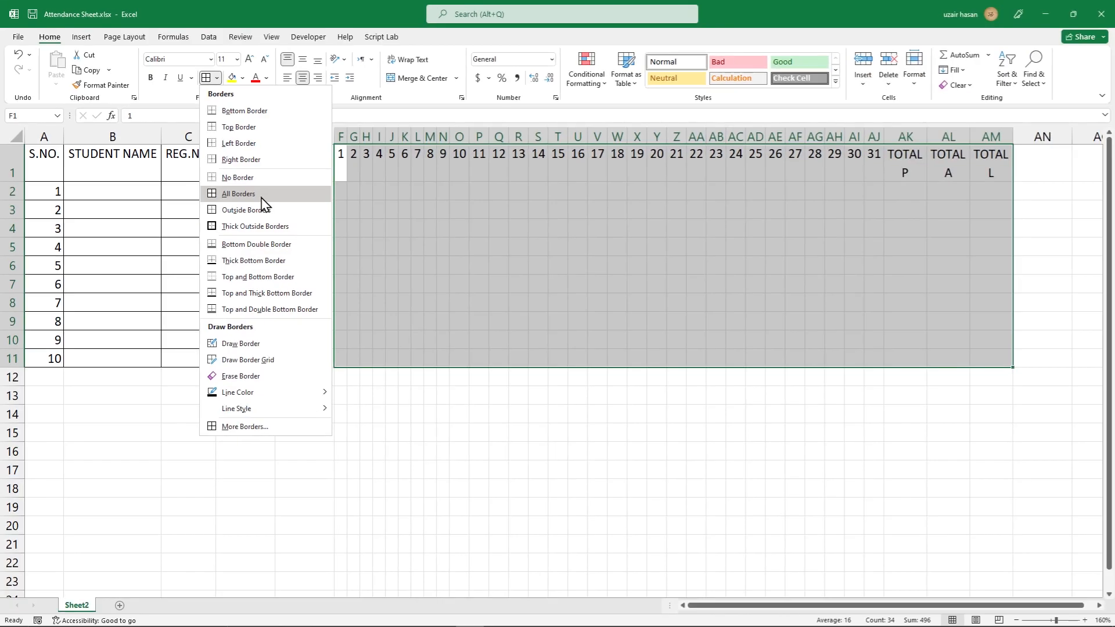
{"action": "left_click", "coordinate": [320, 312]}
{"action": "left_click", "coordinate": [433, 378]}
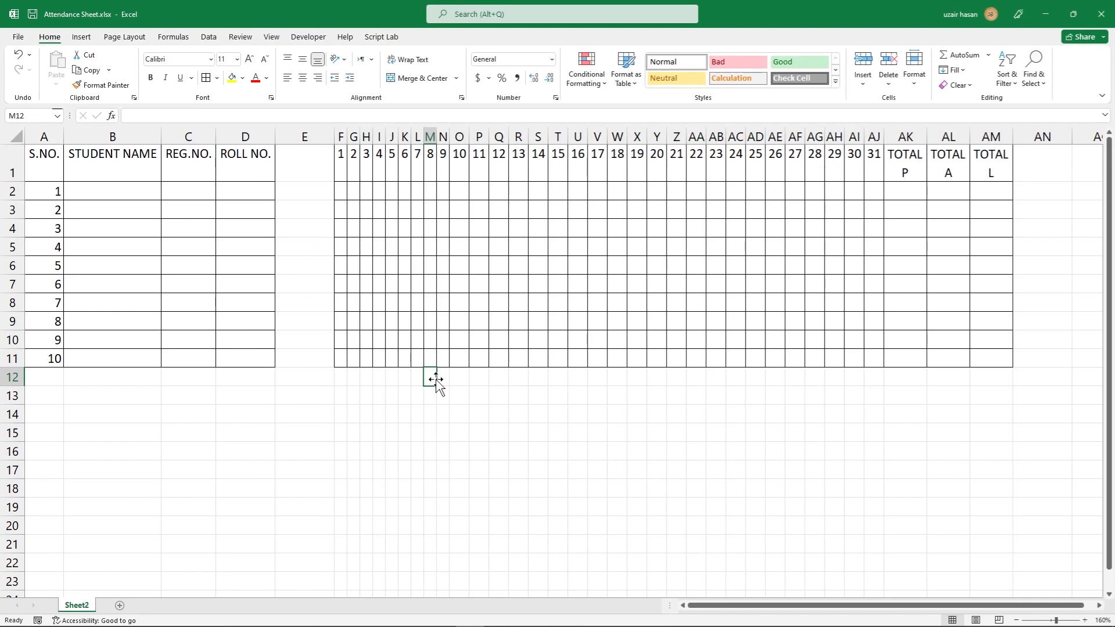
Step: Insert two blank rows above the header row
{"action": "left_click", "coordinate": [9, 168]}
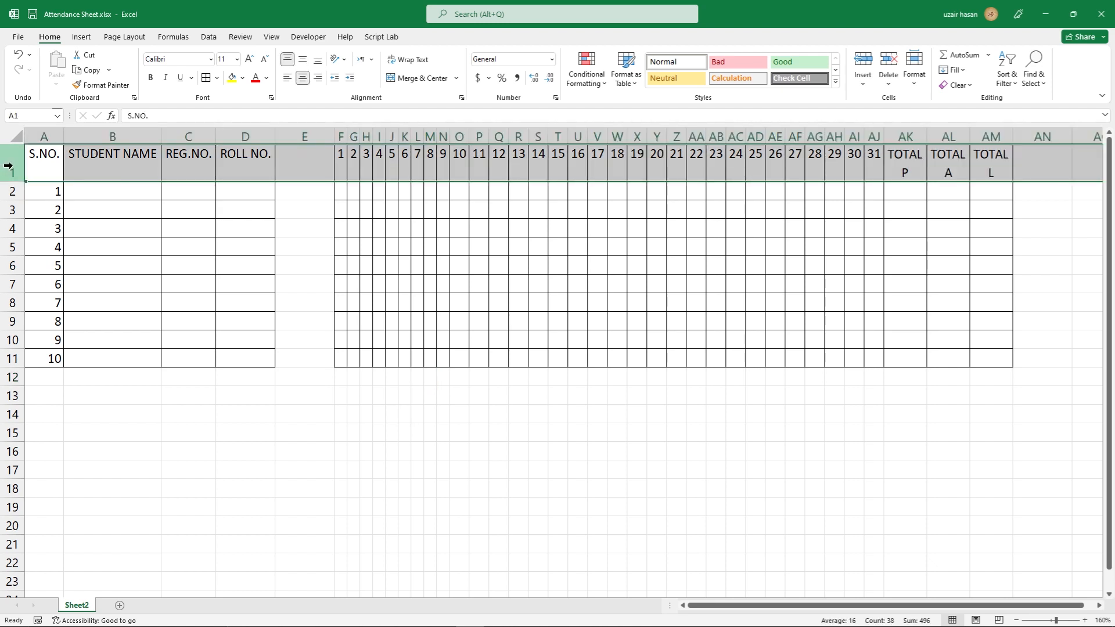
{"action": "right_click", "coordinate": [9, 167]}
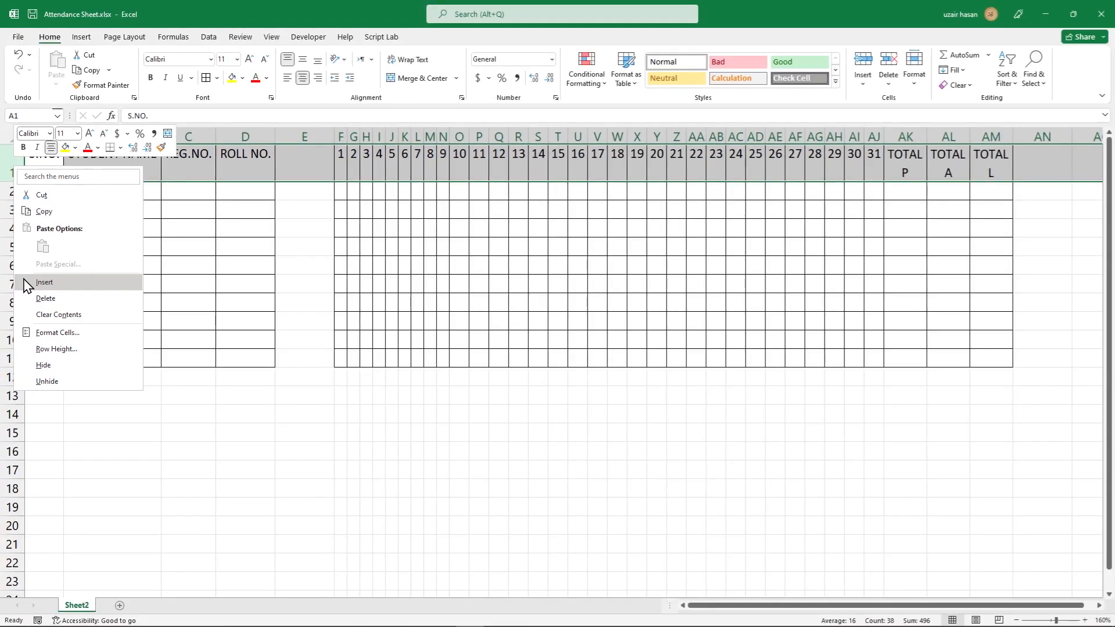
{"action": "left_click", "coordinate": [40, 282]}
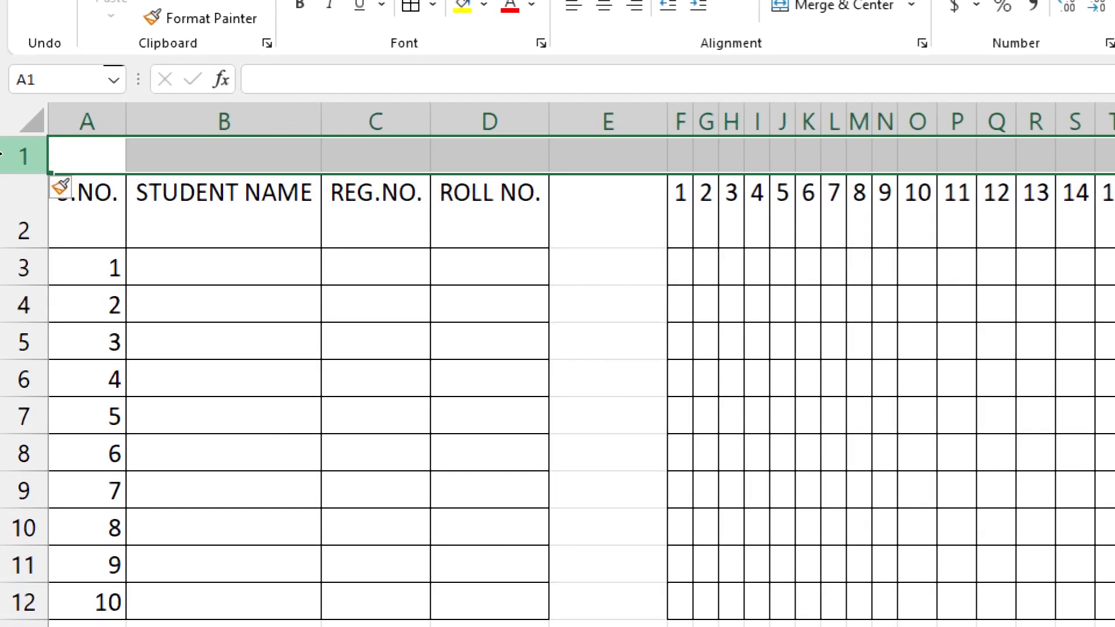
{"action": "right_click", "coordinate": [20, 157]}
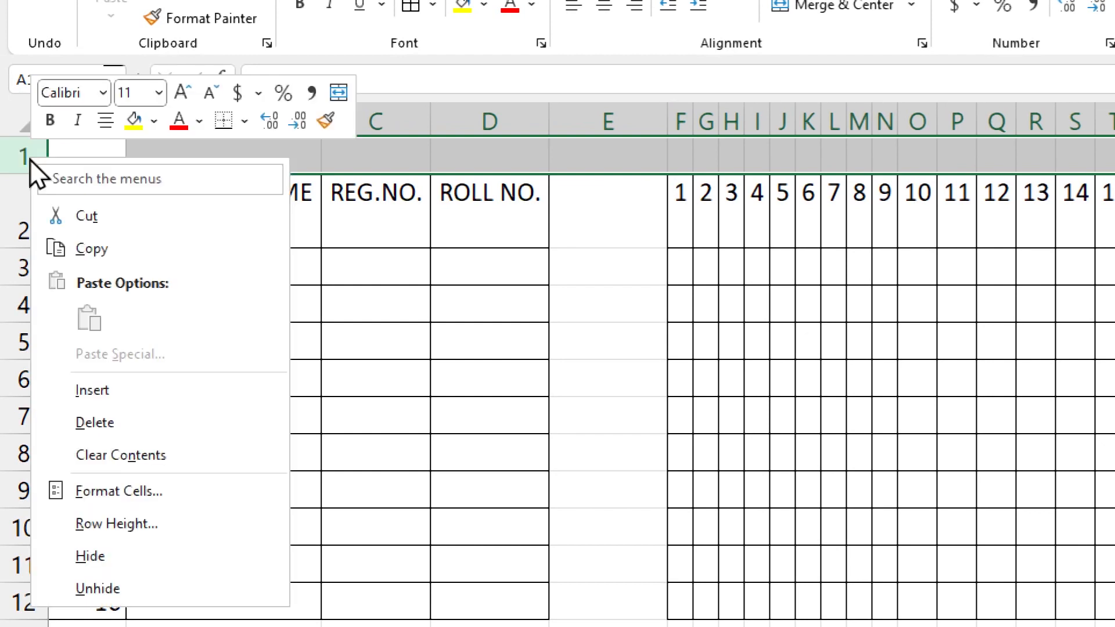
{"action": "left_click", "coordinate": [47, 390]}
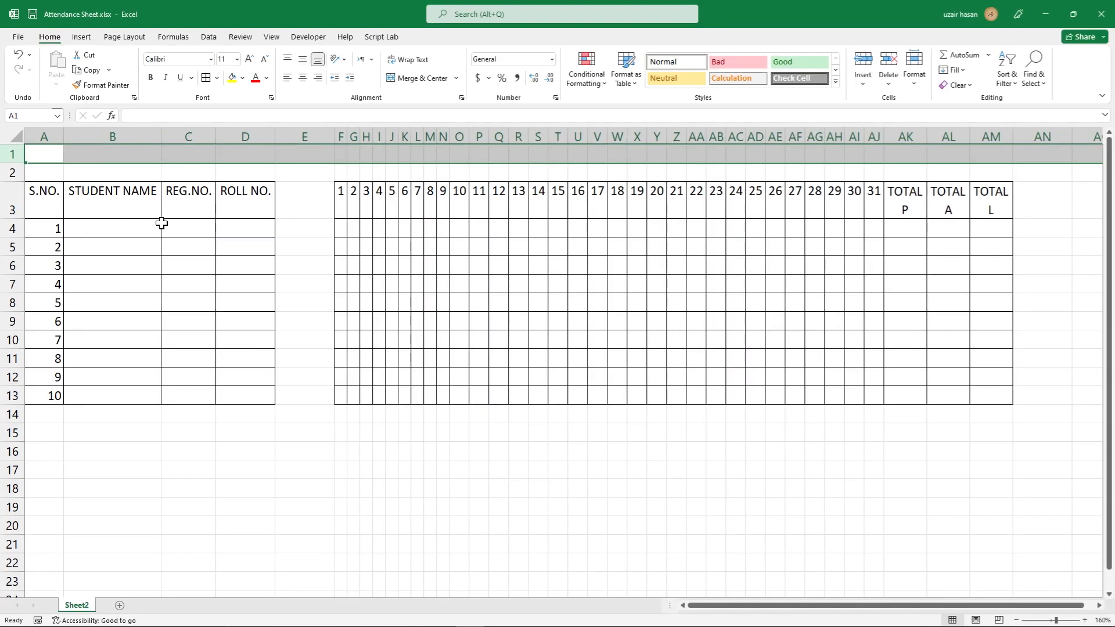
{"action": "left_click", "coordinate": [224, 266]}
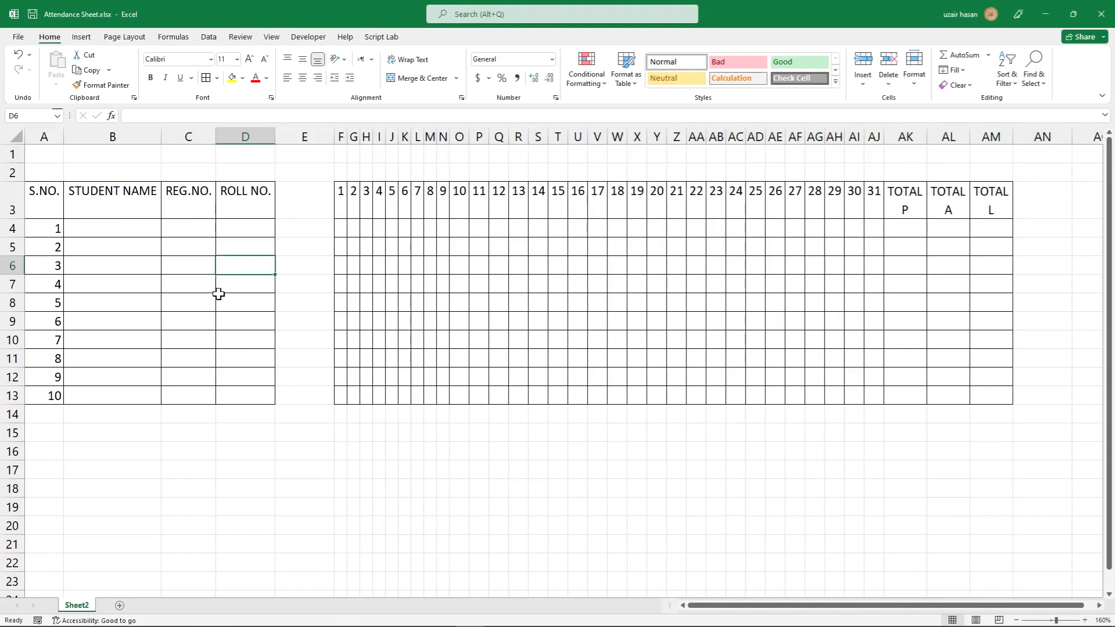
Step: Merge and center cells A1 to C1 in the new first row
{"action": "left_click", "coordinate": [13, 154]}
{"action": "left_click_drag", "start_coordinate": [40, 153], "coordinate": [194, 154]}
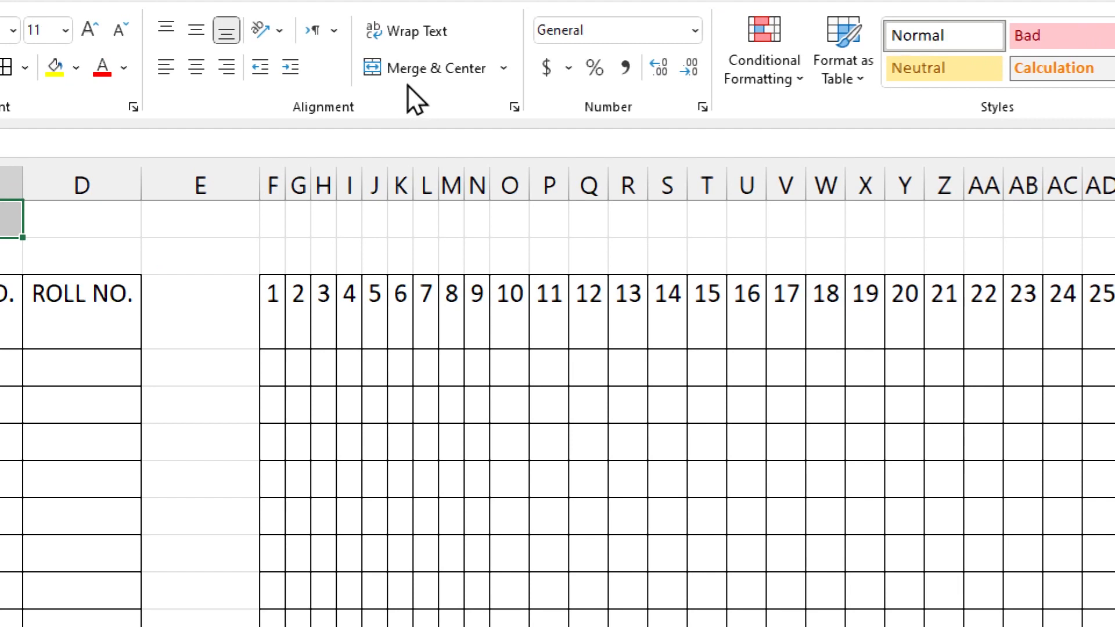
{"action": "left_click", "coordinate": [504, 70]}
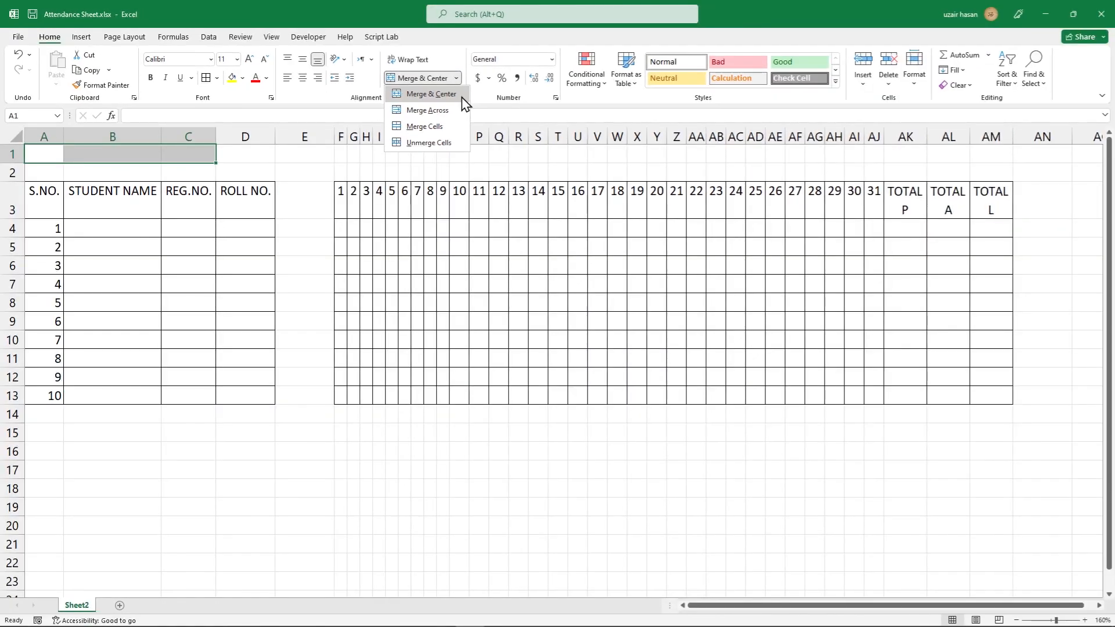
{"action": "left_click", "coordinate": [462, 97]}
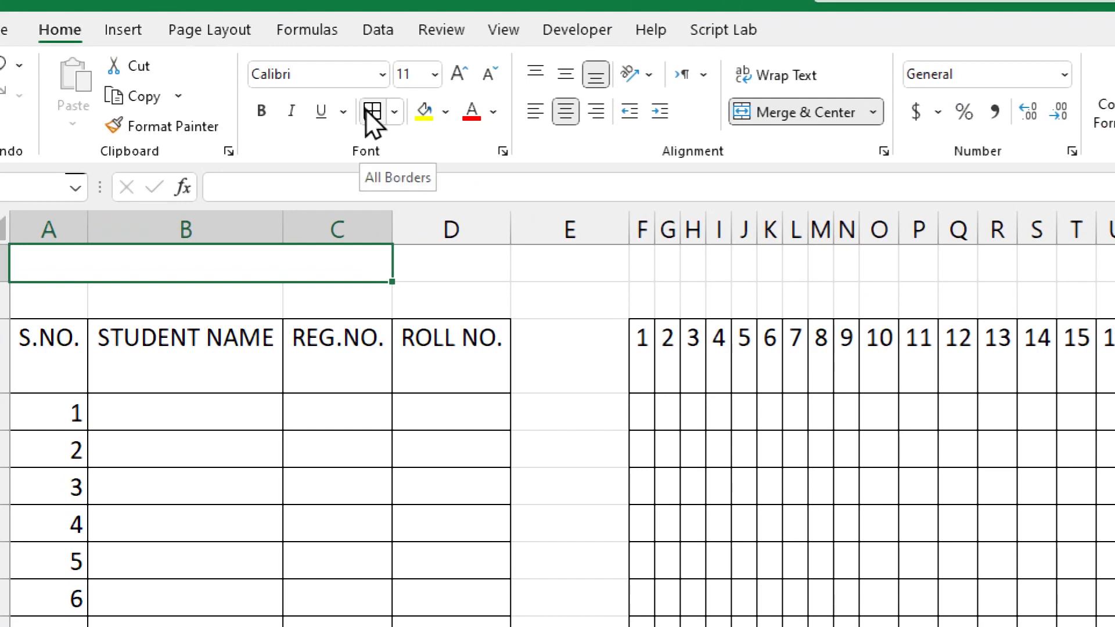
Step: Apply Thick Outside Borders to the merged cell A1:C1 and separately to cell D1
{"action": "left_click", "coordinate": [394, 112]}
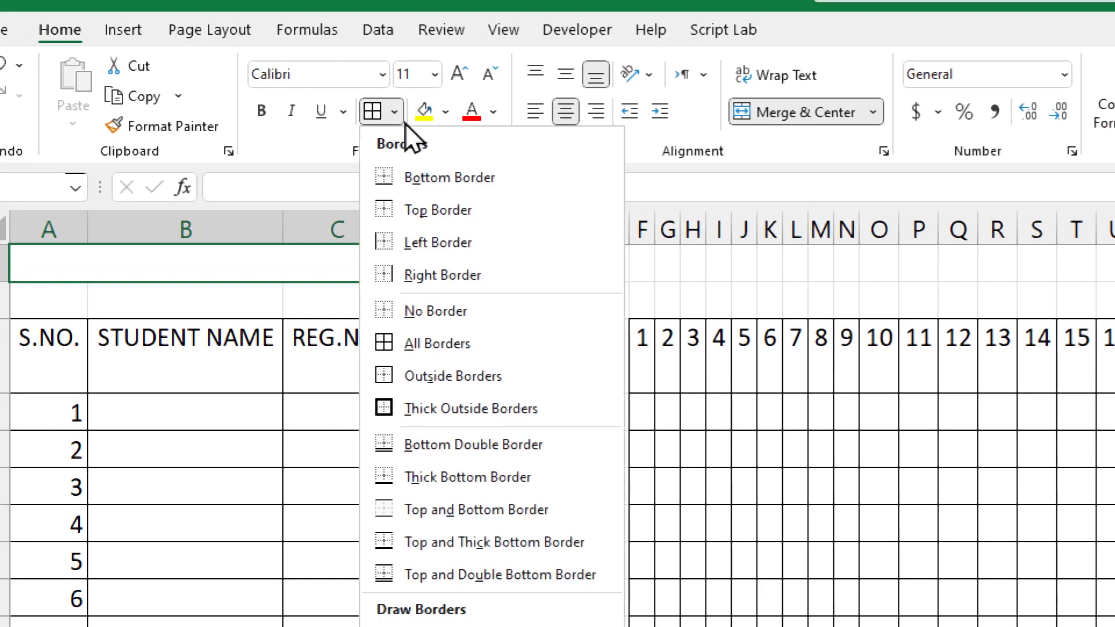
{"action": "left_click", "coordinate": [563, 406]}
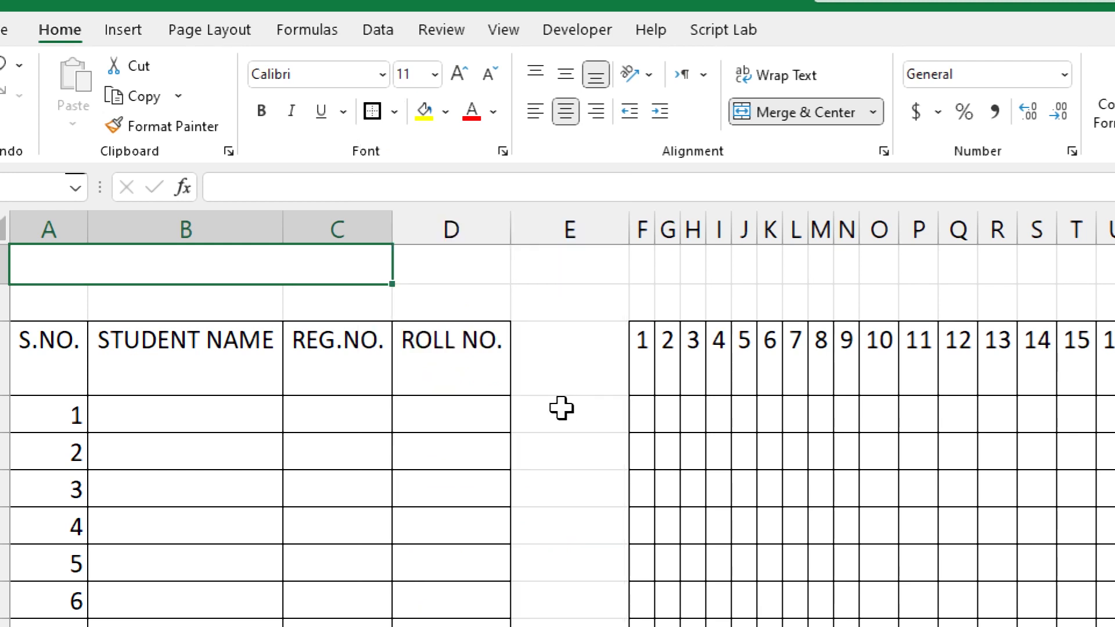
{"action": "left_click", "coordinate": [474, 269]}
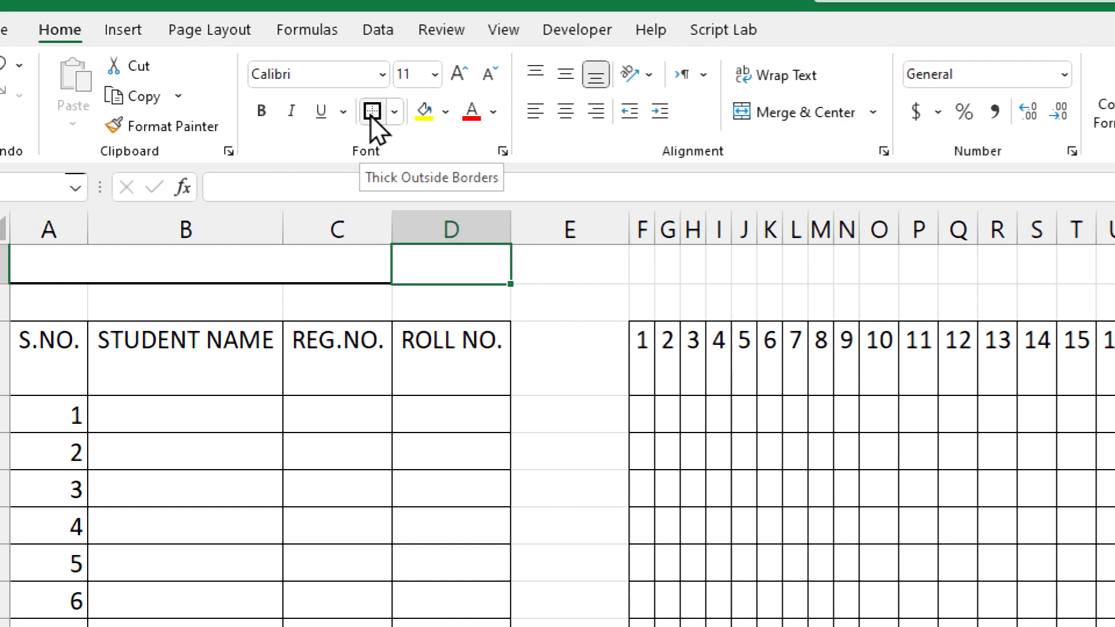
{"action": "left_click", "coordinate": [397, 115]}
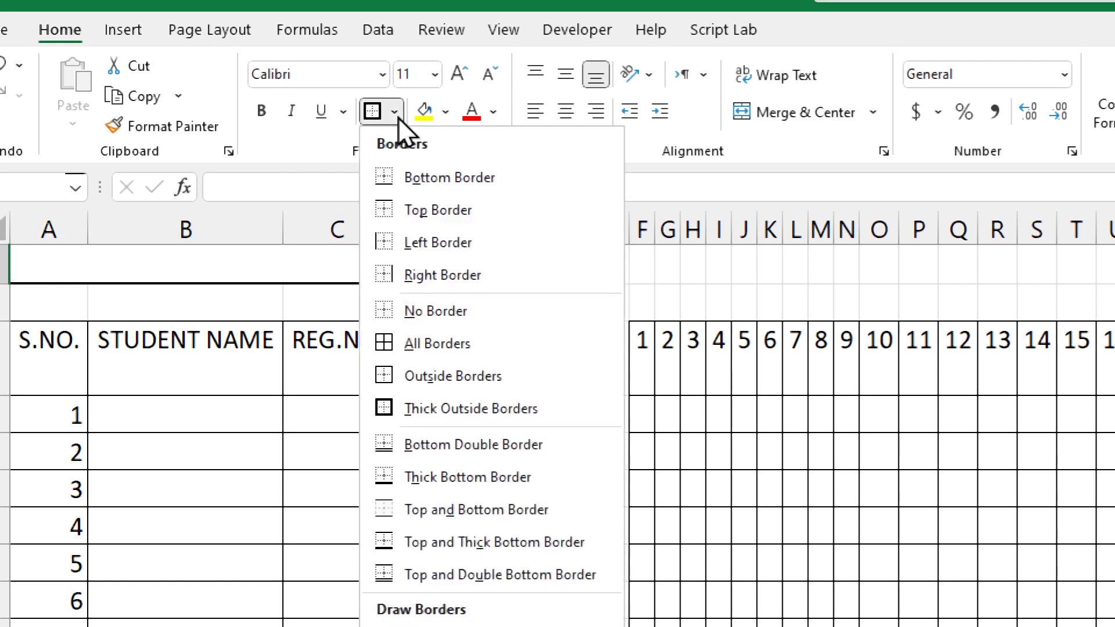
{"action": "left_click", "coordinate": [560, 408]}
Step: Enter the label MONTH NAME in the merged cell A1:C1
{"action": "left_click", "coordinate": [241, 270]}
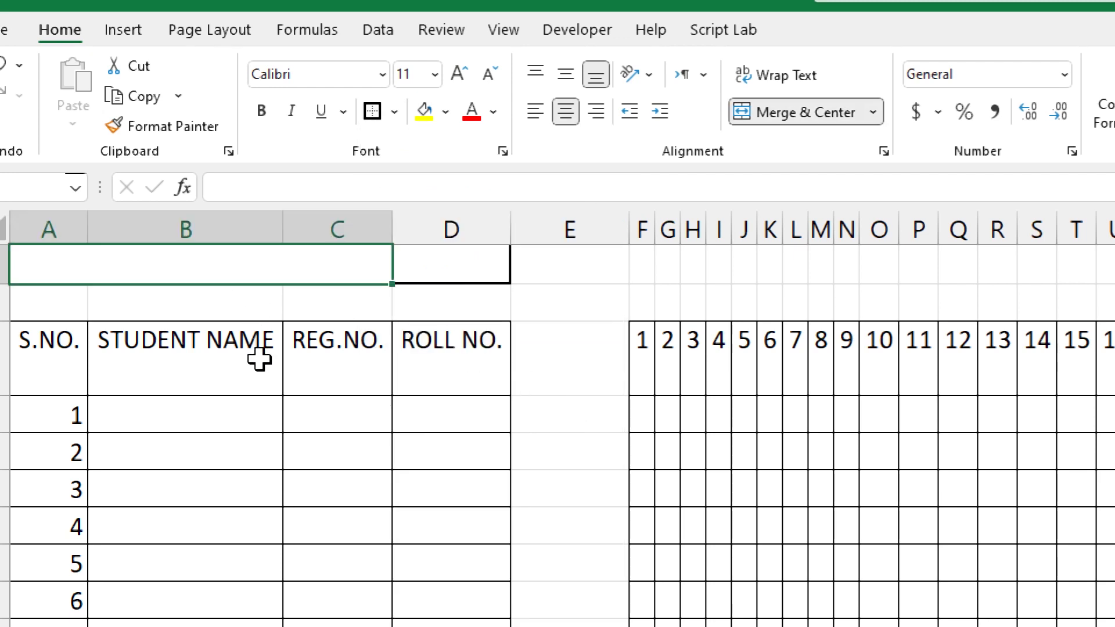
{"action": "type", "text": "MONTH N"}
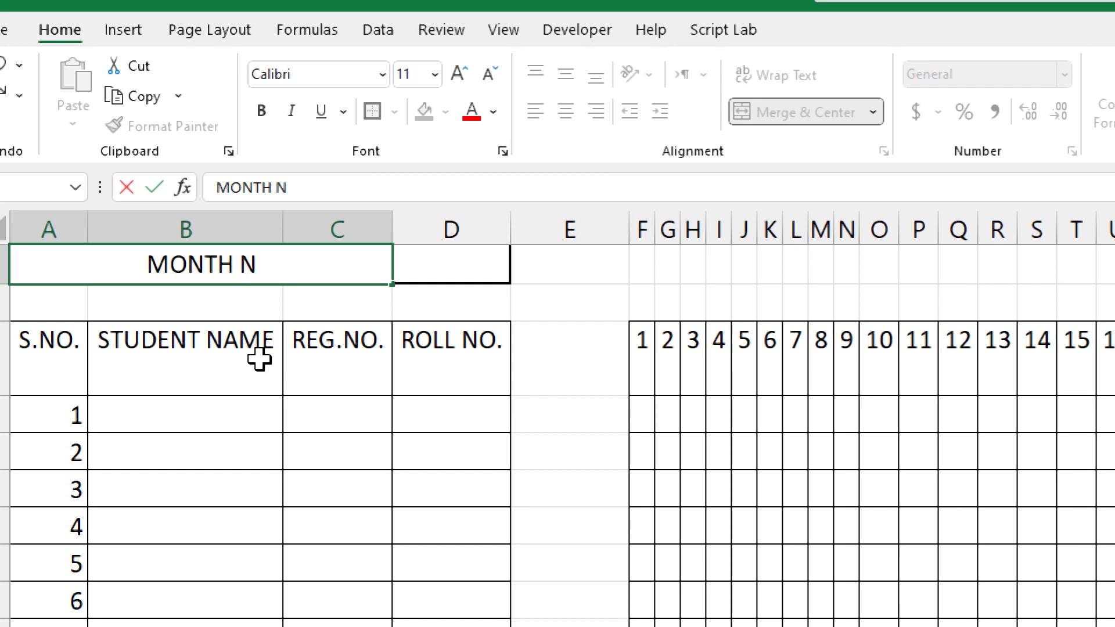
{"action": "type", "text": "AME"}
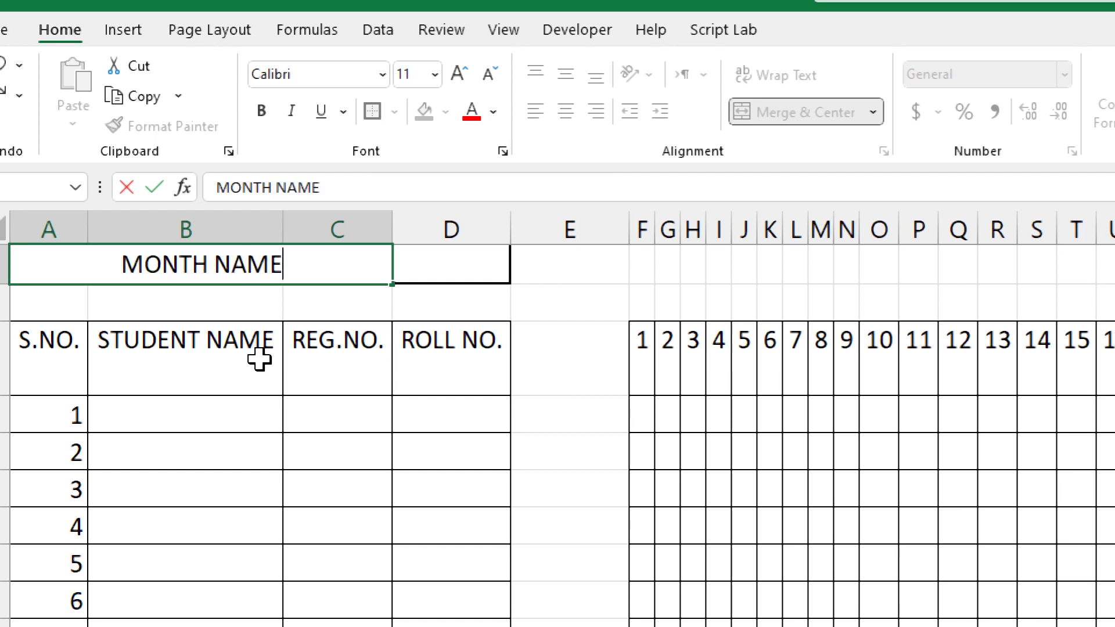
Step: Start a data validation rule for cell D1 that allows a List with an in-cell dropdown
{"action": "left_click", "coordinate": [463, 261]}
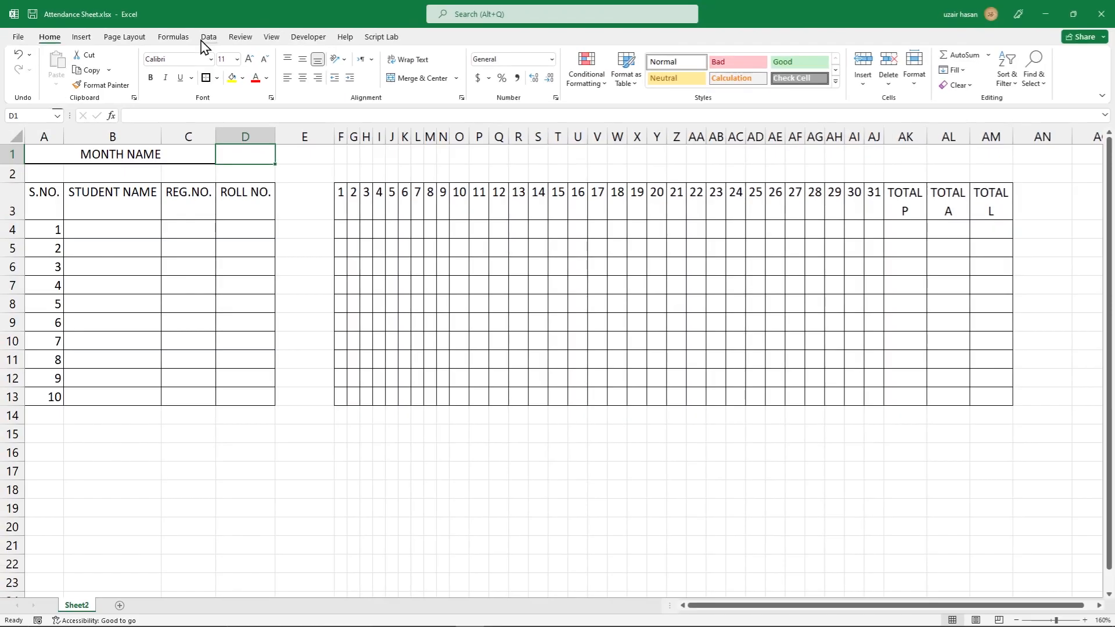
{"action": "left_click", "coordinate": [203, 39]}
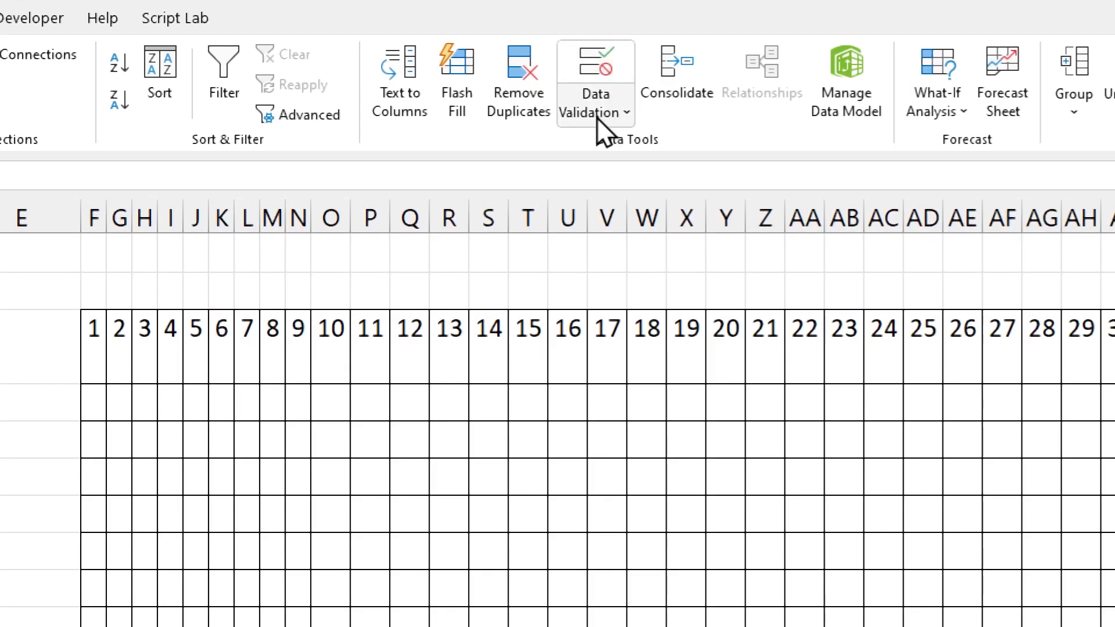
{"action": "left_click", "coordinate": [594, 114]}
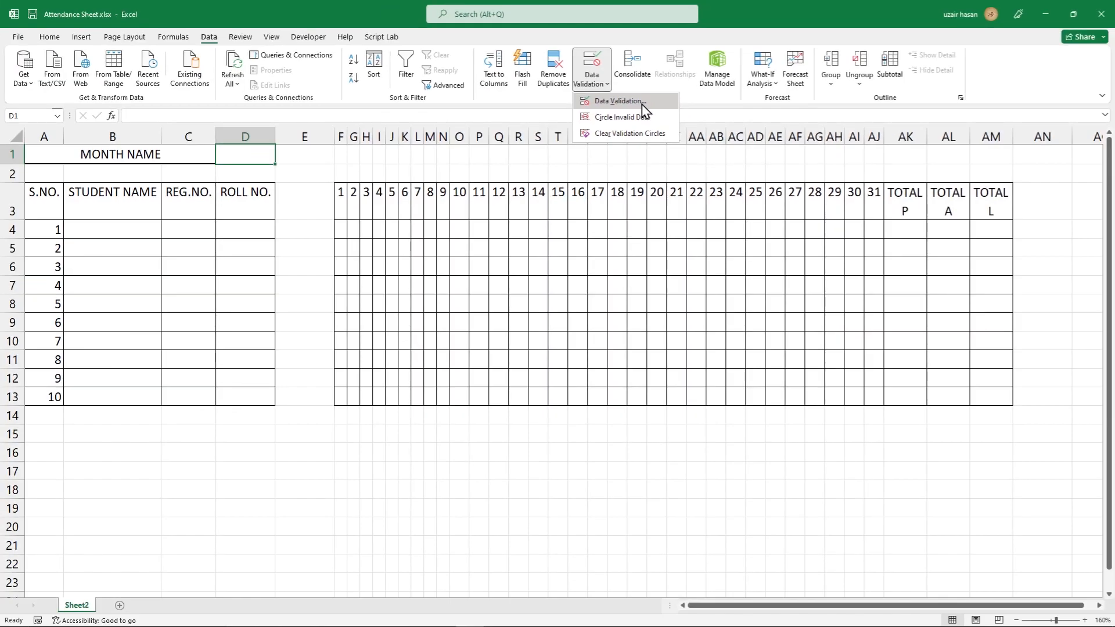
{"action": "left_click", "coordinate": [640, 105]}
{"action": "left_click_drag", "start_coordinate": [457, 166], "coordinate": [411, 163]}
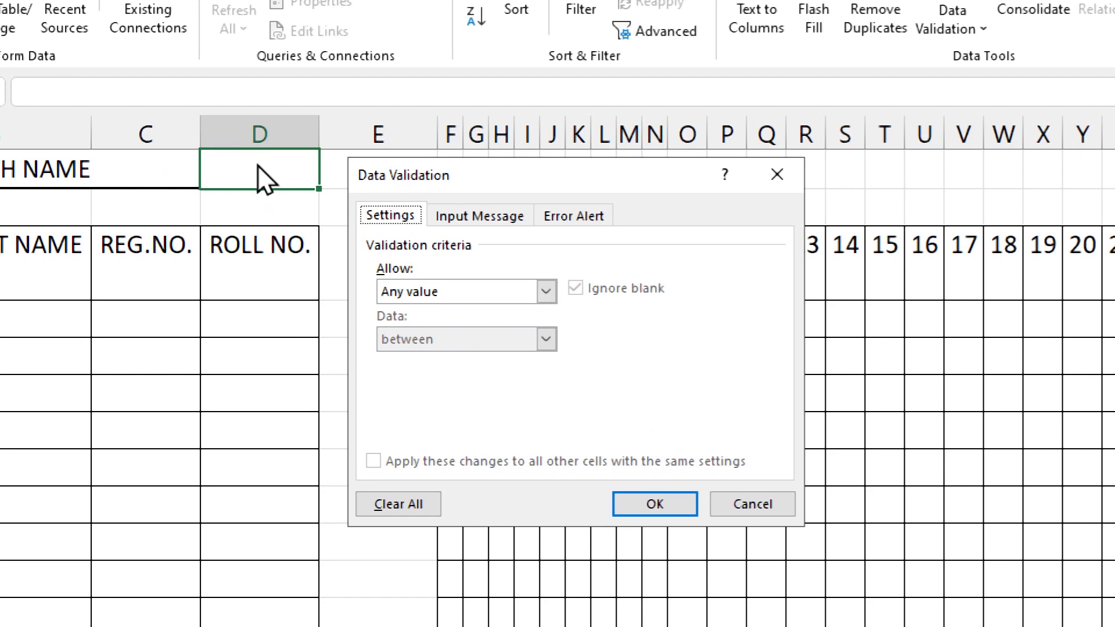
{"action": "left_click", "coordinate": [431, 293]}
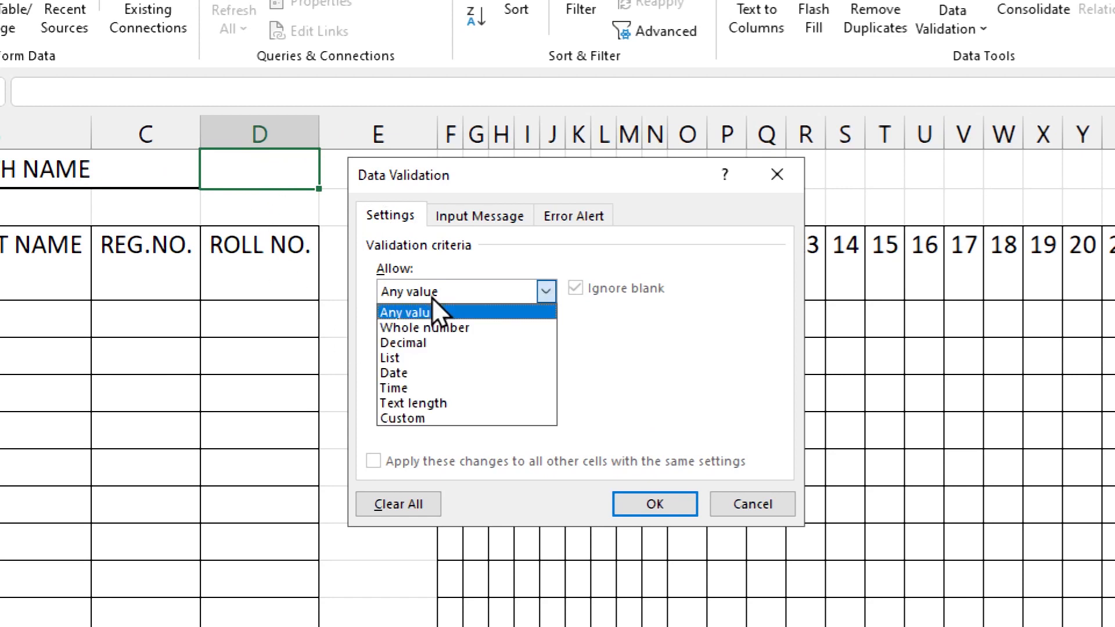
{"action": "left_click", "coordinate": [430, 356]}
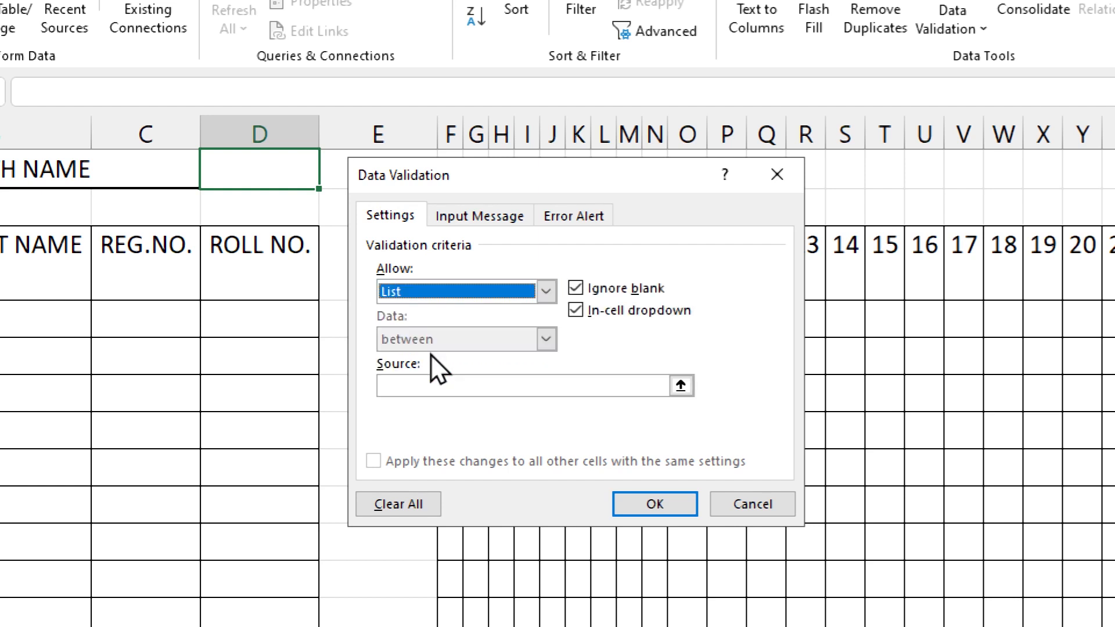
Step: Set the validation list's source to Jan,Feb,Mar,Apr,May,Jun,Jul,Aug,Sep,Oct,Nov,Dec and apply the rule
{"action": "left_click", "coordinate": [428, 386]}
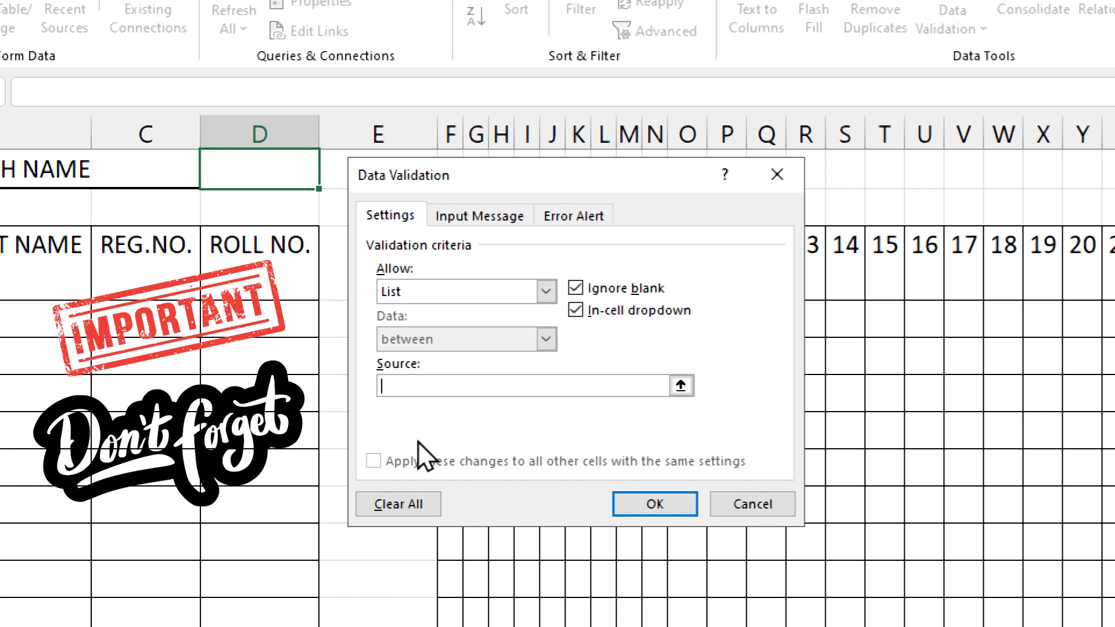
{"action": "type", "text": "Jan,"}
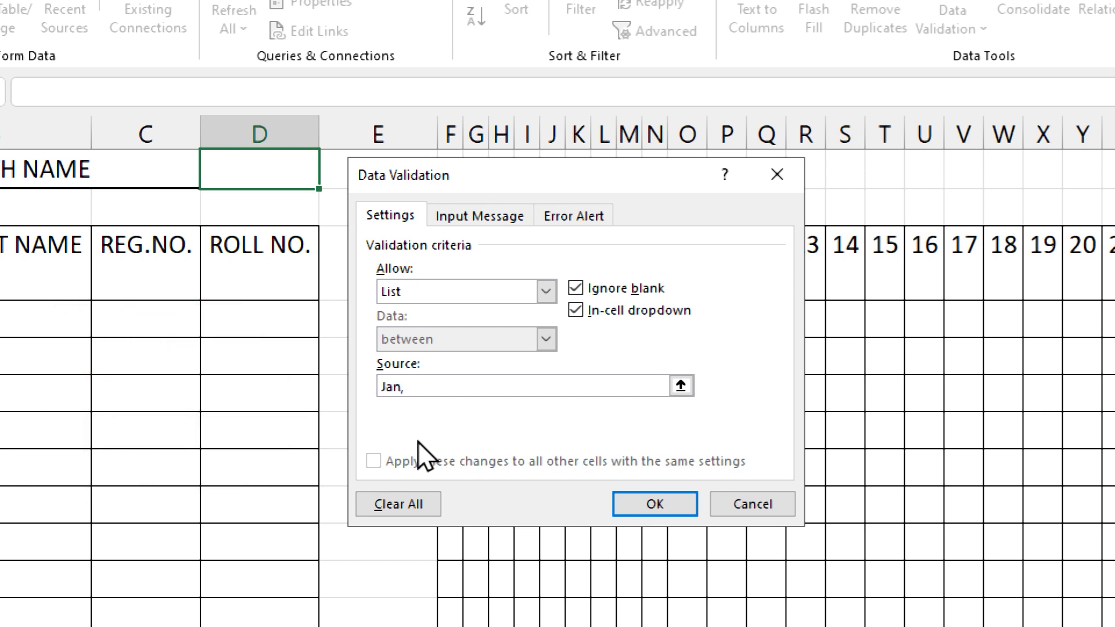
{"action": "type", "text": "Feb,Mar,Apr,"}
{"action": "key", "text": "BackSpace"}
{"action": "type", "text": "May"}
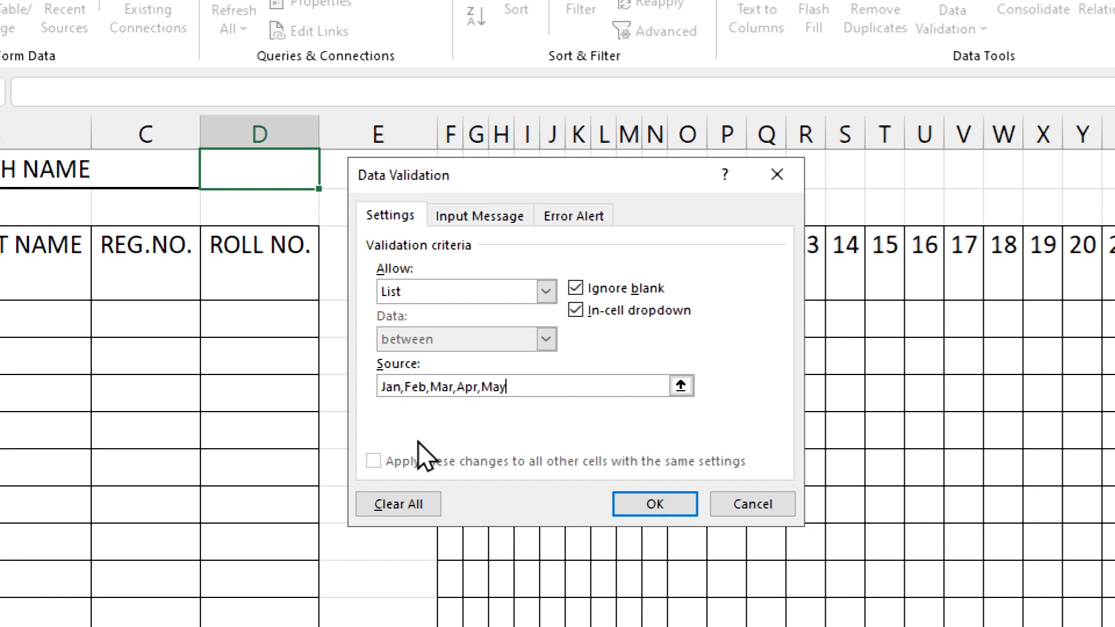
{"action": "type", "text": ",Jun,Jul,Aug,Sep,"}
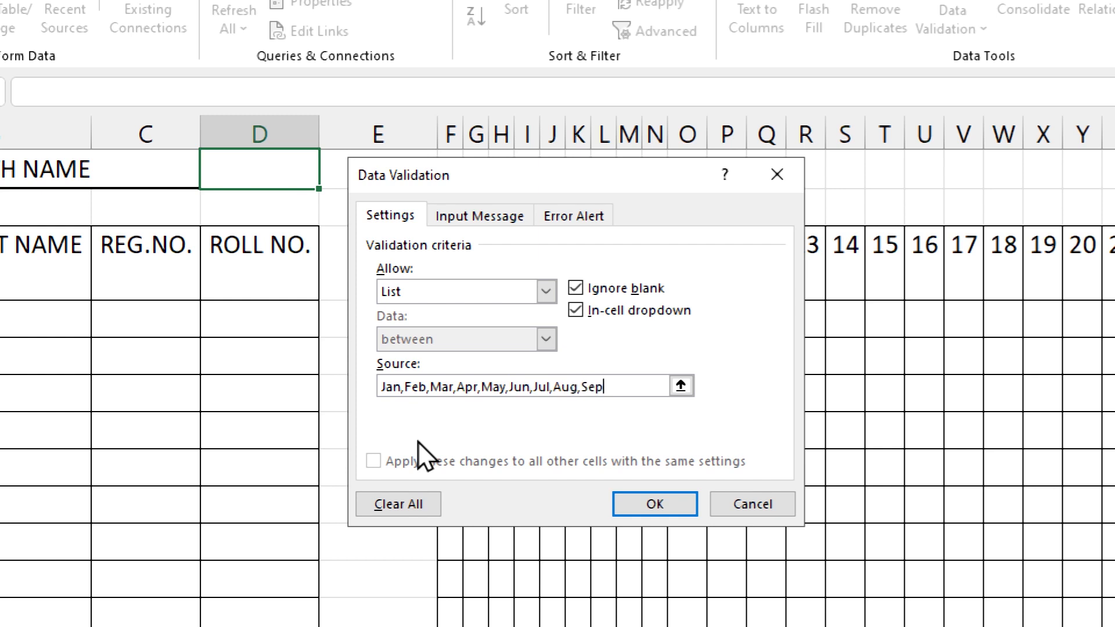
{"action": "type", "text": "Oct,Nov,Dec"}
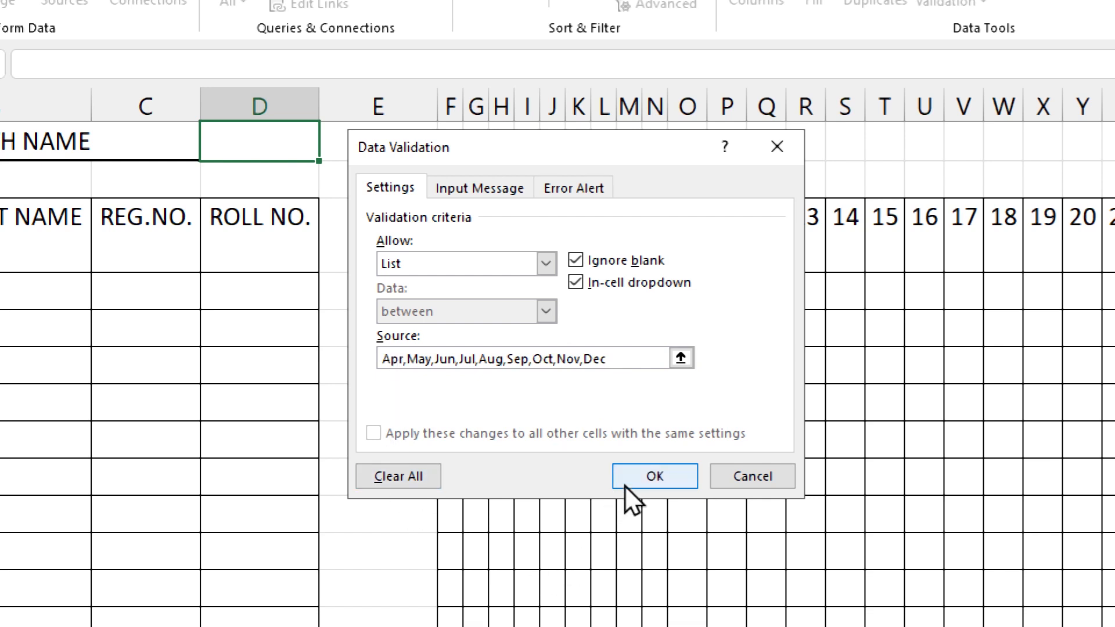
{"action": "left_click", "coordinate": [625, 486]}
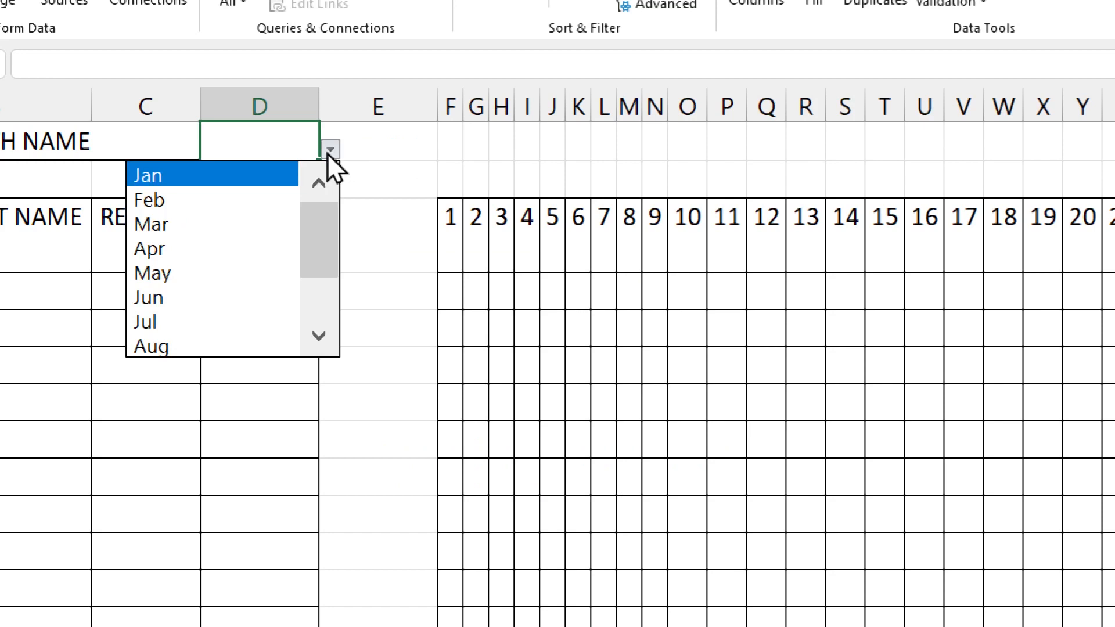
Step: Choose Nov from the month dropdown in D1 and center it horizontally
{"action": "left_click_drag", "start_coordinate": [322, 237], "coordinate": [314, 318]}
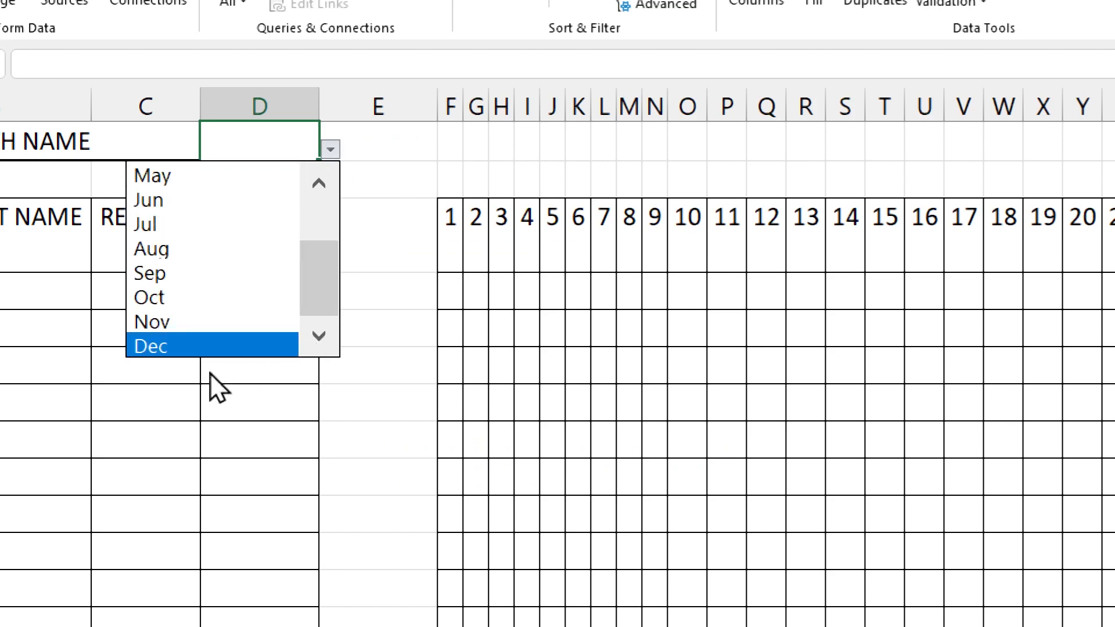
{"action": "left_click", "coordinate": [194, 327]}
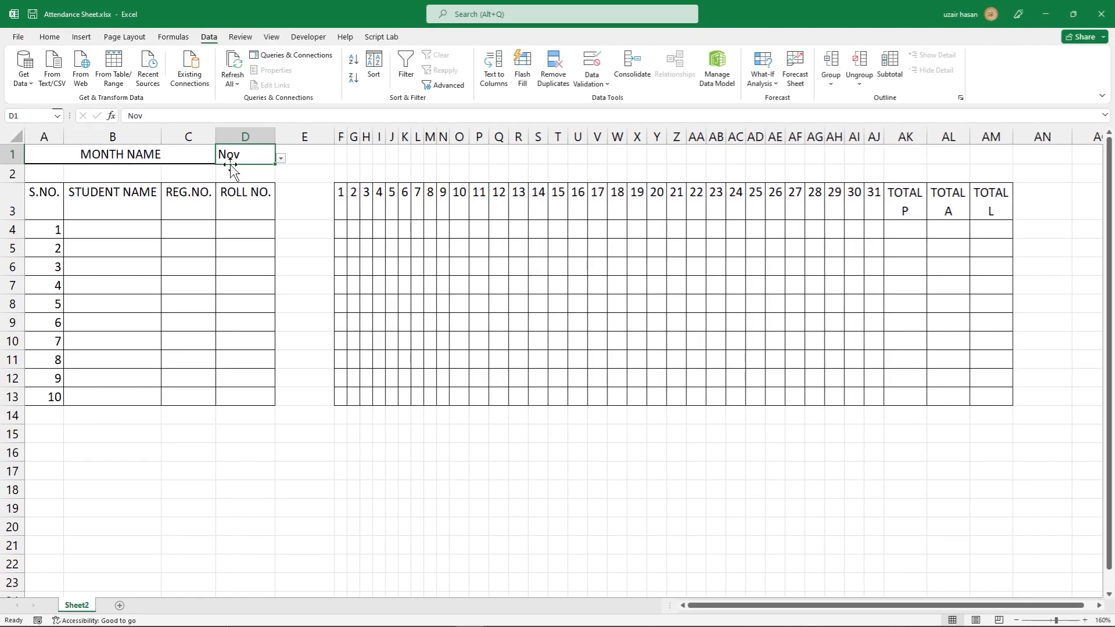
{"action": "left_click", "coordinate": [50, 39]}
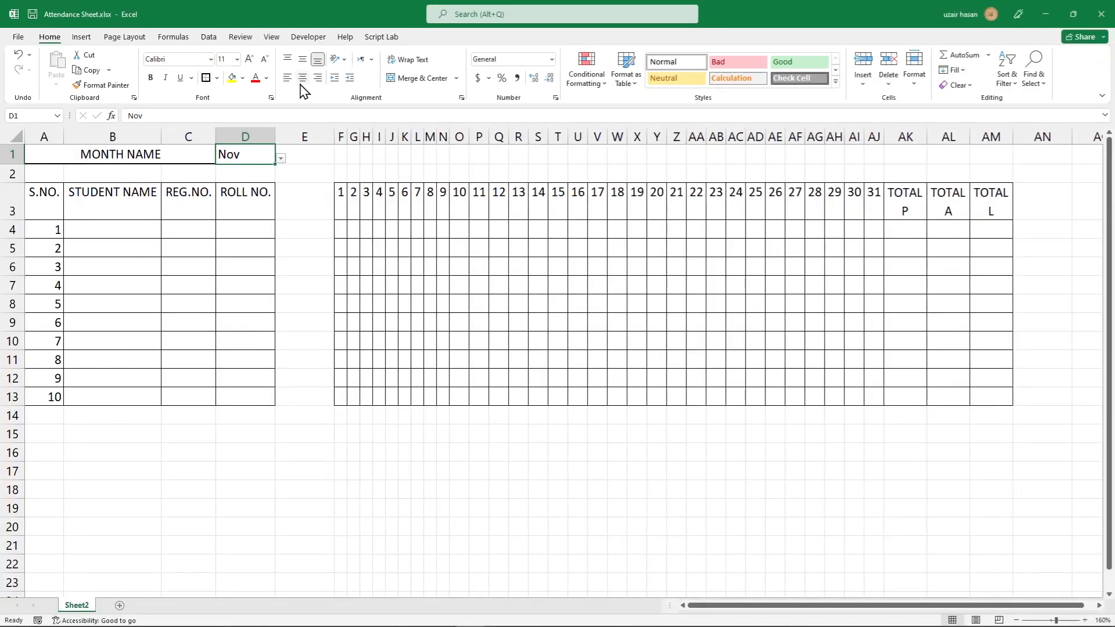
{"action": "left_click", "coordinate": [302, 78]}
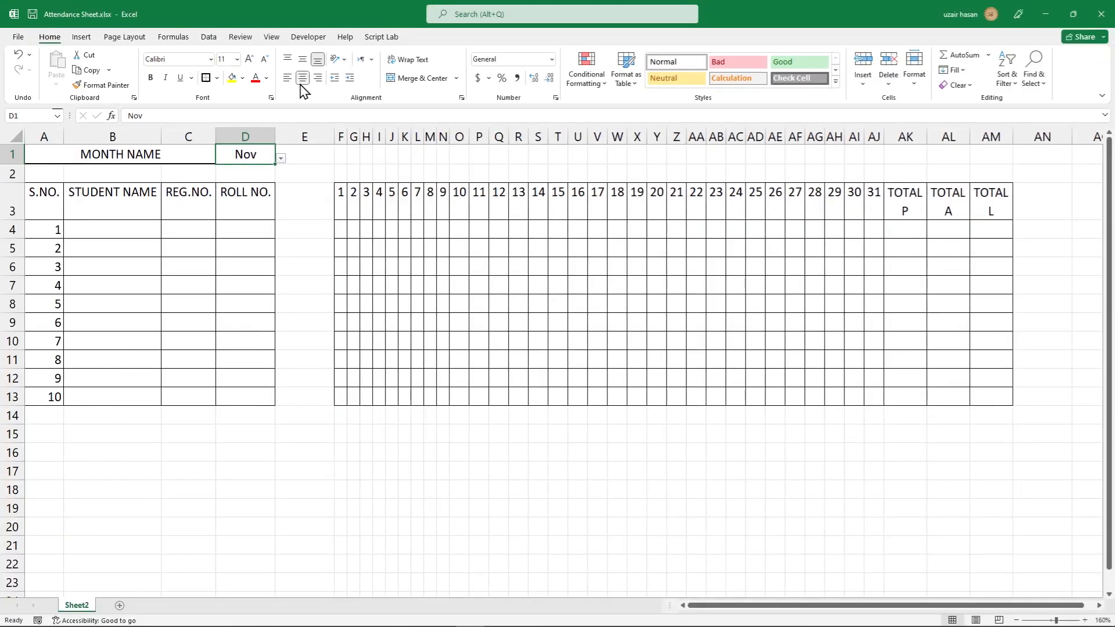